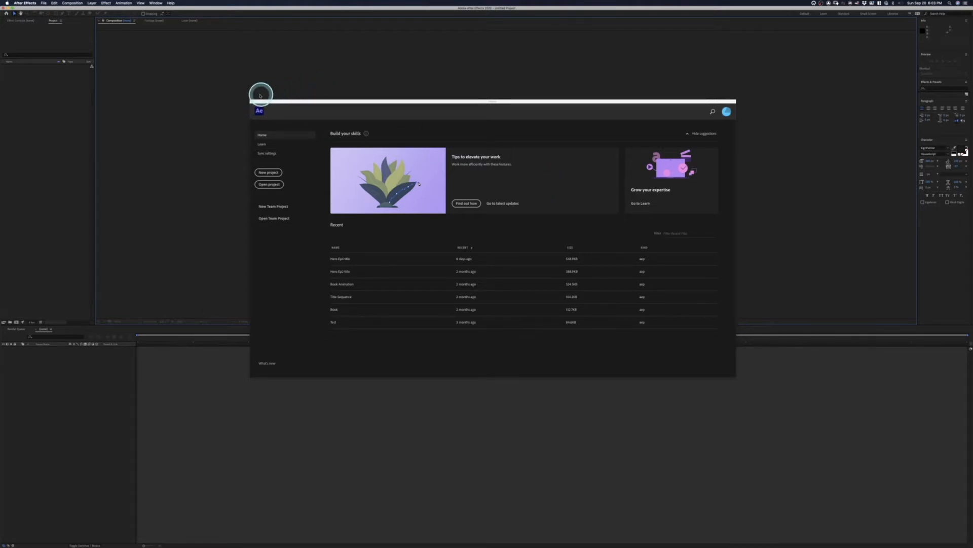
# Step: Create a new composition with the HDTV 1080 29.97 preset and a duration of 0;00;05;00
pyautogui.click(252, 101)
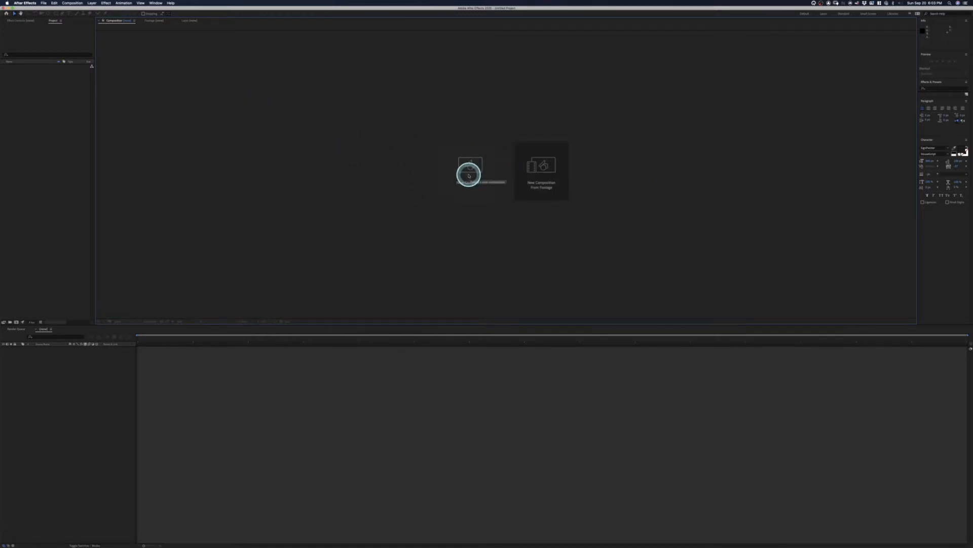
pyautogui.rightClick(44, 94)
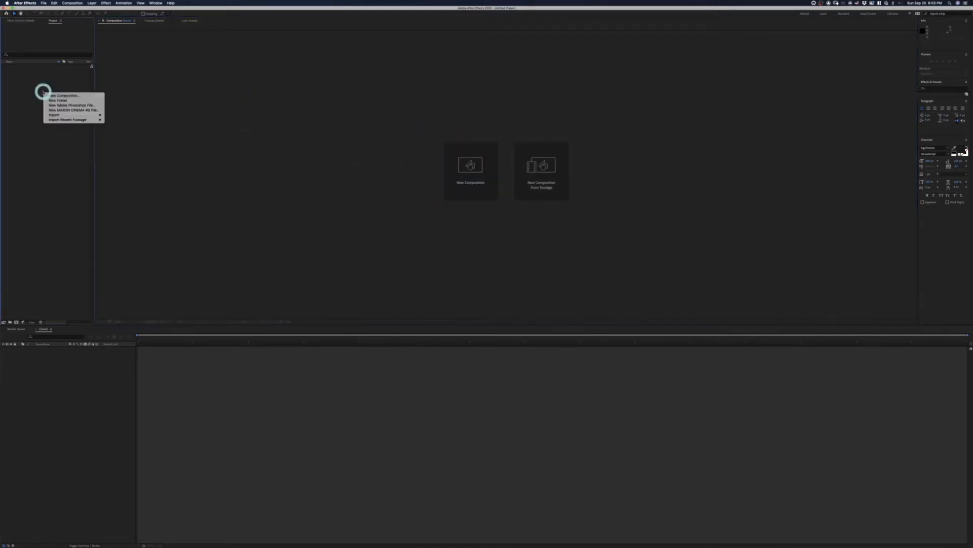
pyautogui.click(26, 84)
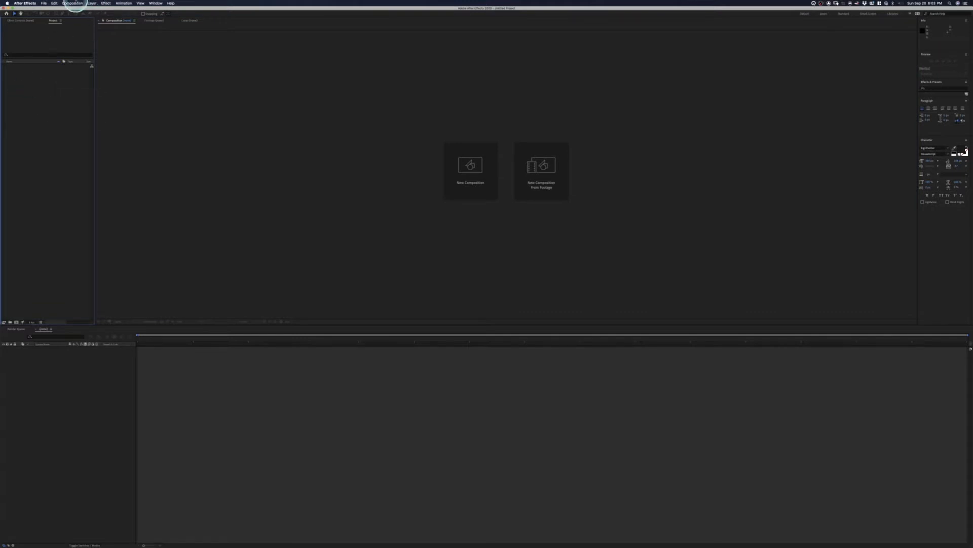
pyautogui.click(72, 3)
pyautogui.click(33, 191)
pyautogui.click(470, 168)
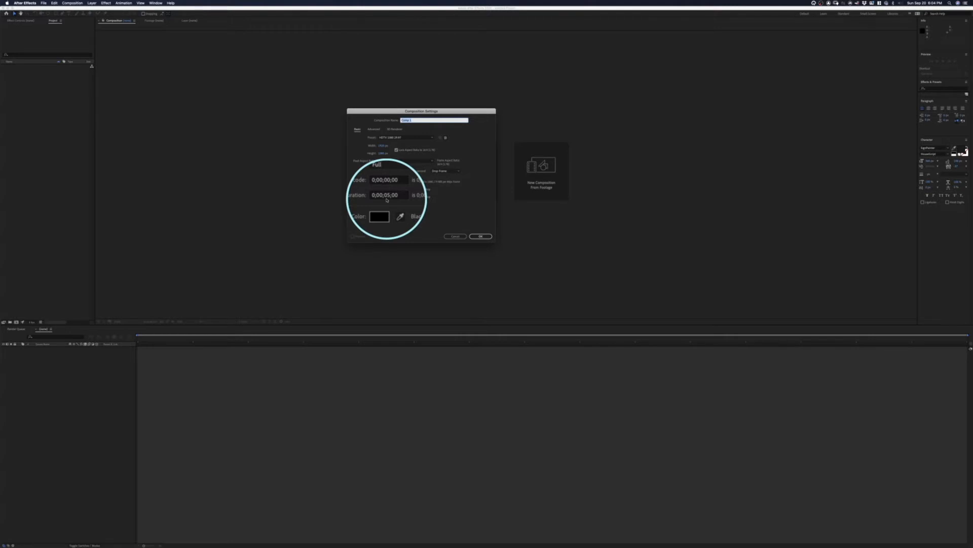
pyautogui.click(483, 237)
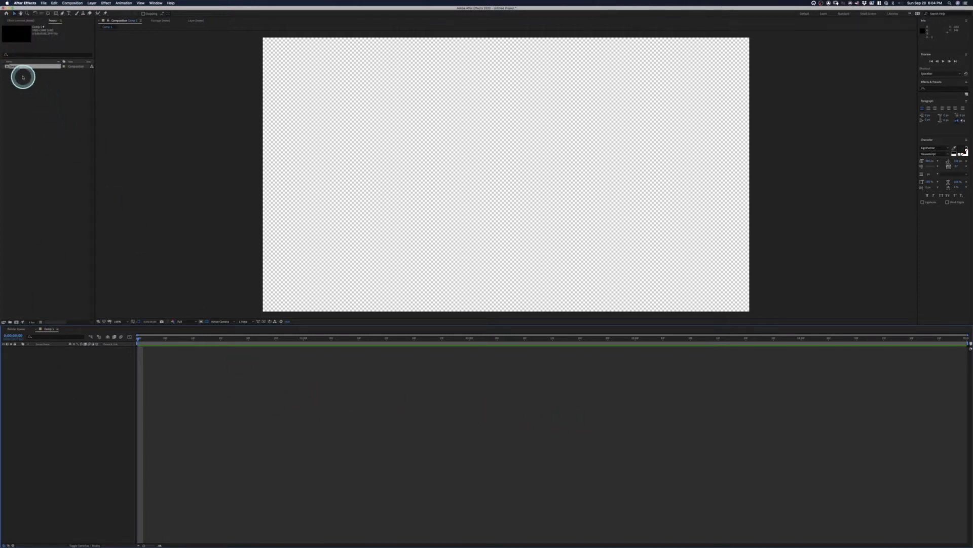
# Step: Rename the new composition to Keyframes in the project
pyautogui.click(7, 67)
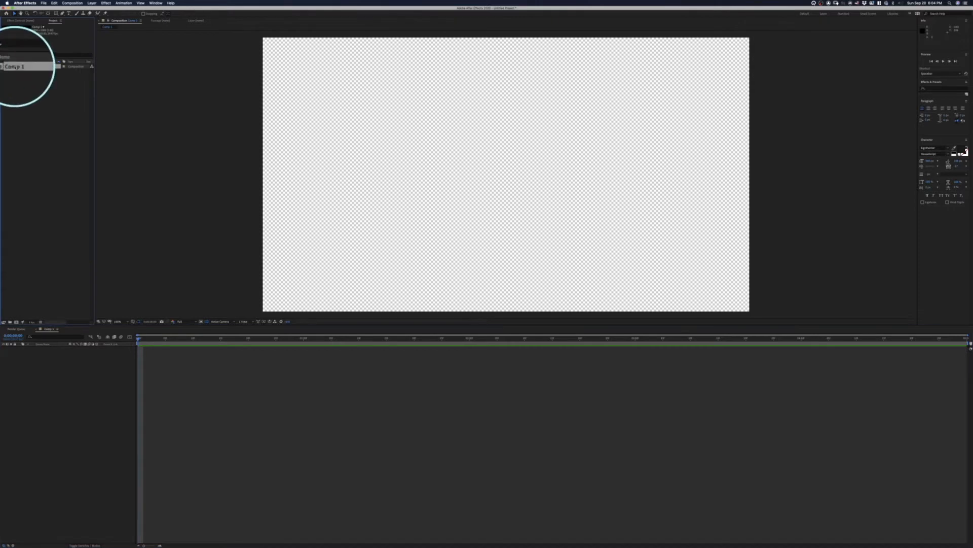
pyautogui.press('Return')
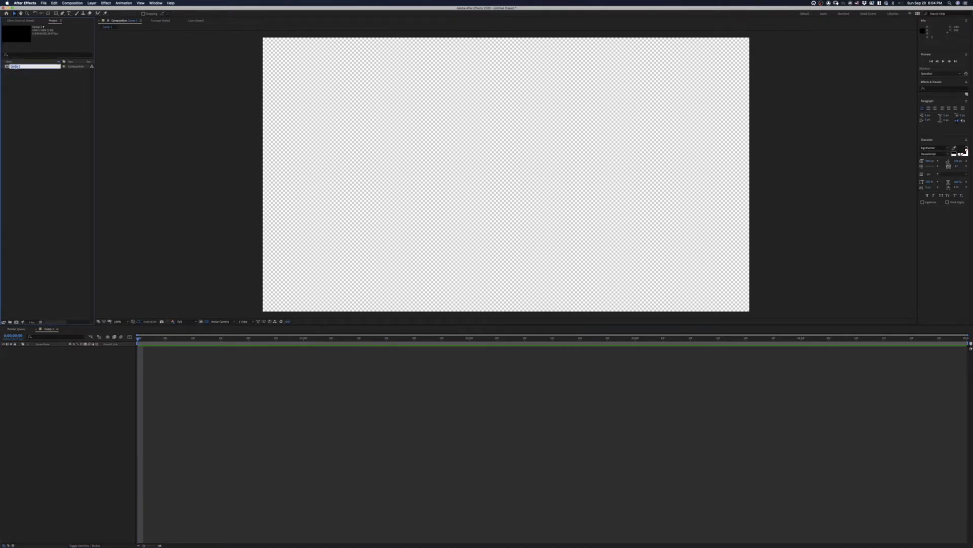
pyautogui.write('End')
pyautogui.press('Return')
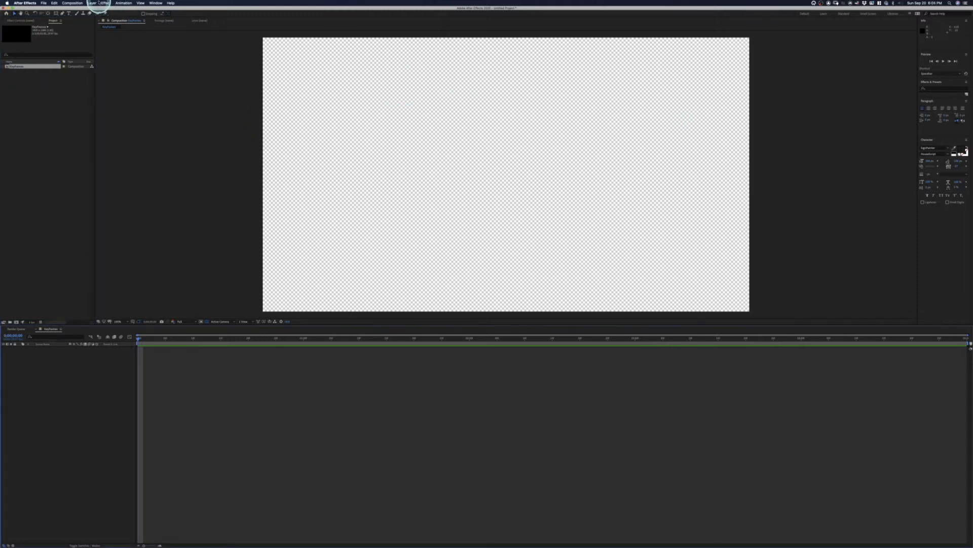
# Step: Add an empty shape layer to the composition and choose the Polygon tool for drawing on it
pyautogui.click(91, 3)
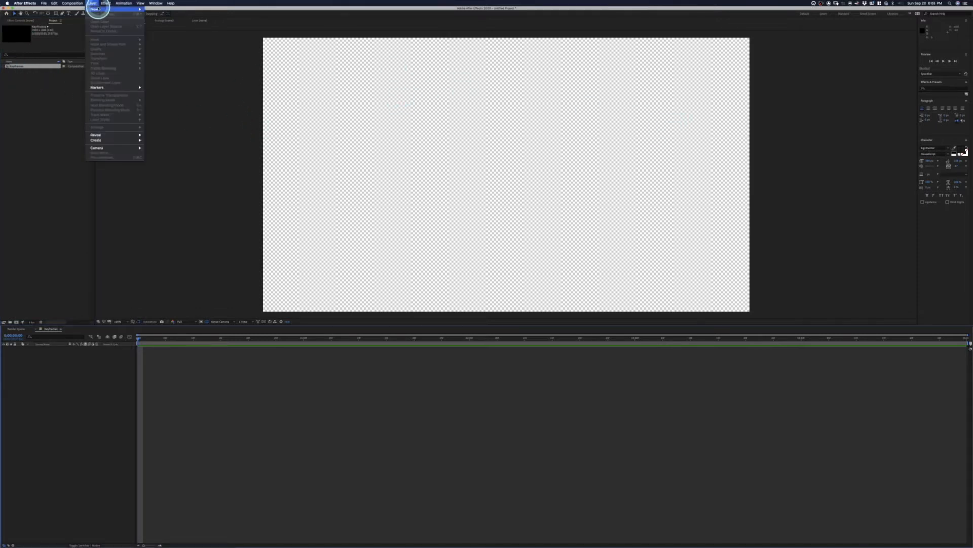
pyautogui.moveTo(96, 10)
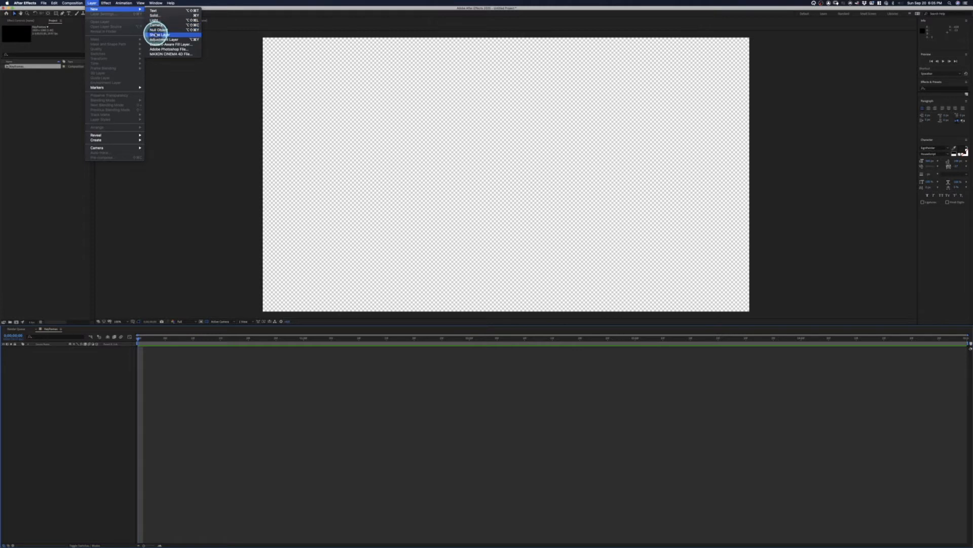
pyautogui.click(158, 34)
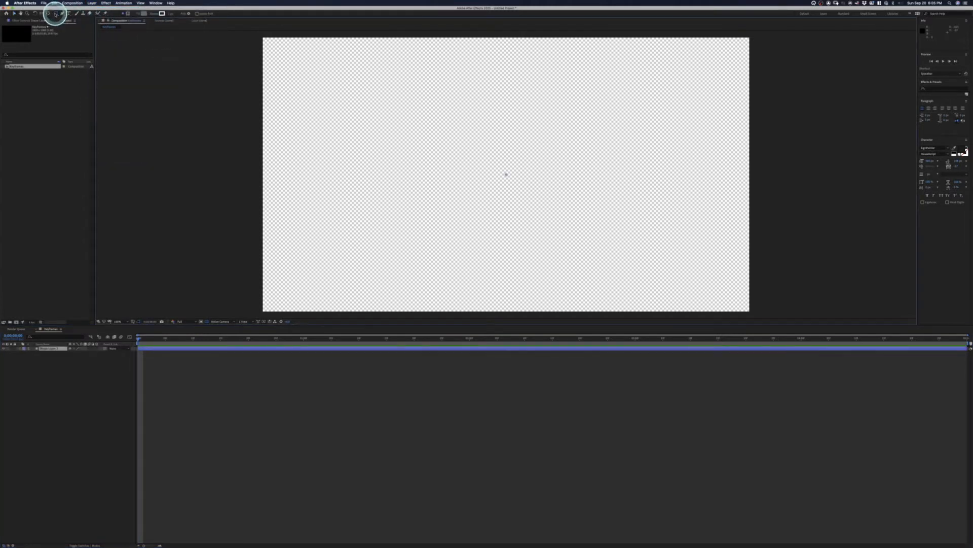
pyautogui.click(56, 15)
pyautogui.click(56, 14)
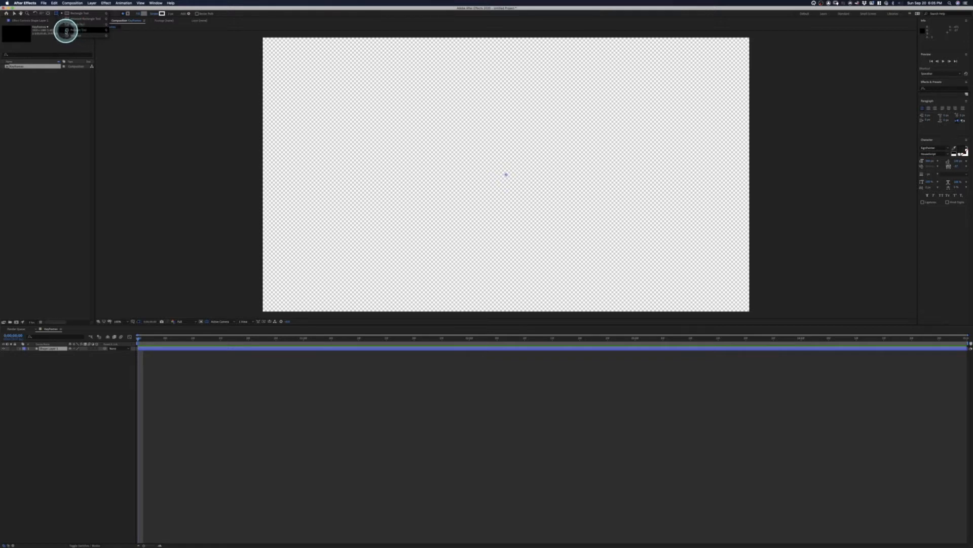
pyautogui.click(67, 30)
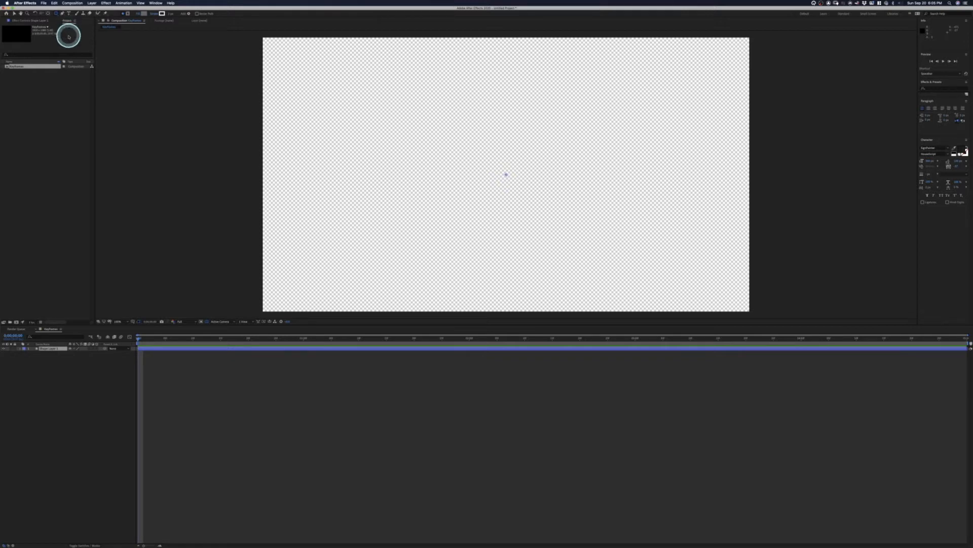
# Step: Rename the shape layer to Keyframes
pyautogui.click(52, 348)
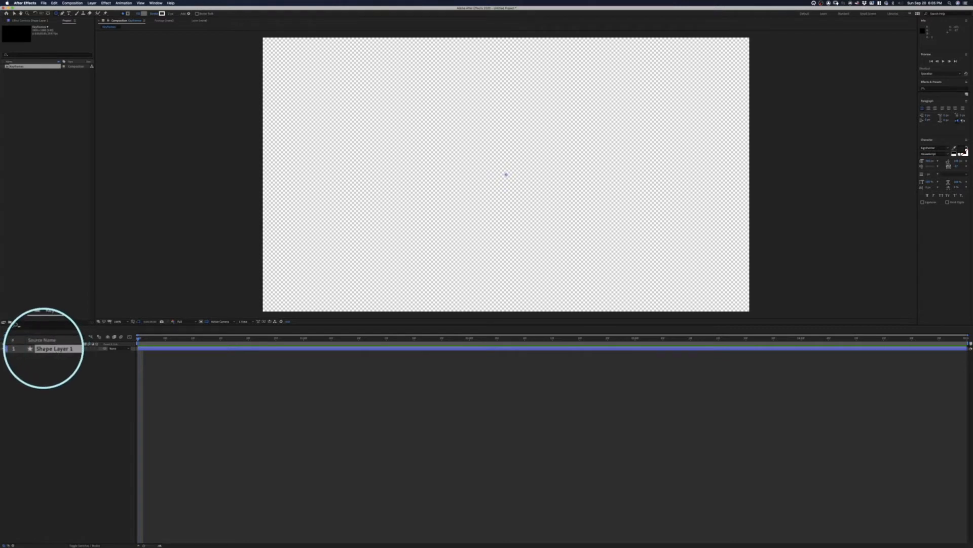
pyautogui.click(48, 349)
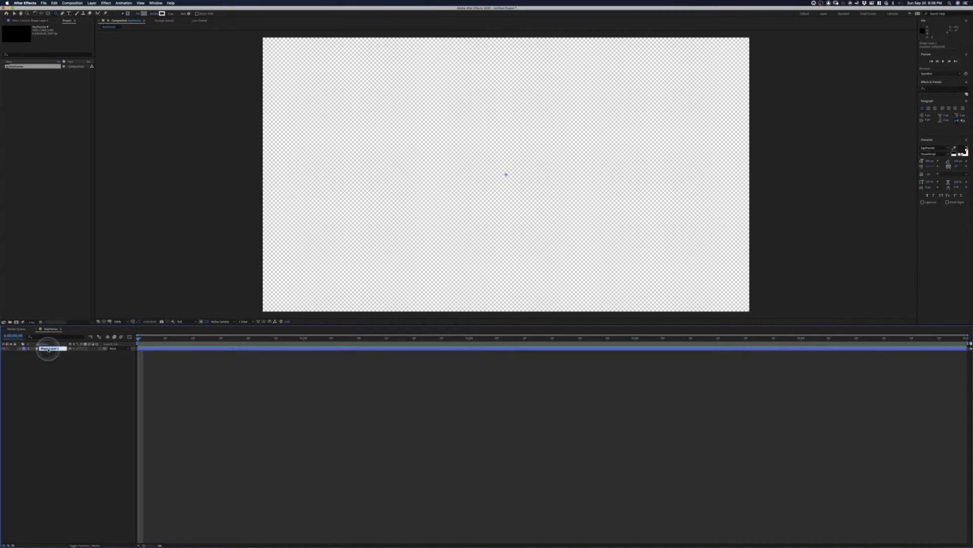
pyautogui.write('Keyframes')
pyautogui.press('Return')
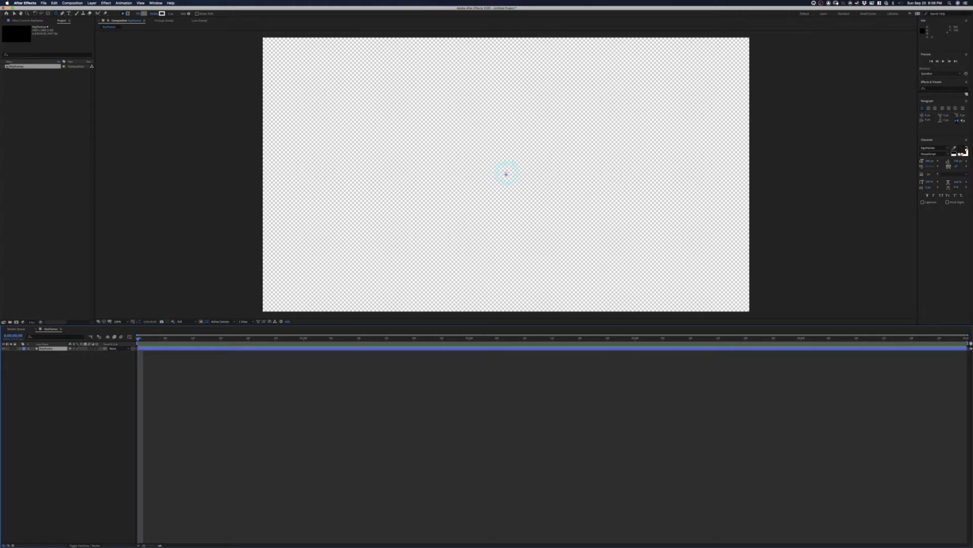
# Step: Draw a pentagon outward from the composition's centre, scale it down slightly, and try rotating it before restoring it upright
pyautogui.moveTo(506, 174)
pyautogui.mouseDown()
pyautogui.moveTo(534, 189)
pyautogui.moveTo(527, 199)
pyautogui.moveTo(533, 175)
pyautogui.moveTo(515, 196)
pyautogui.moveTo(538, 202)
pyautogui.moveTo(529, 205)
pyautogui.mouseUp()
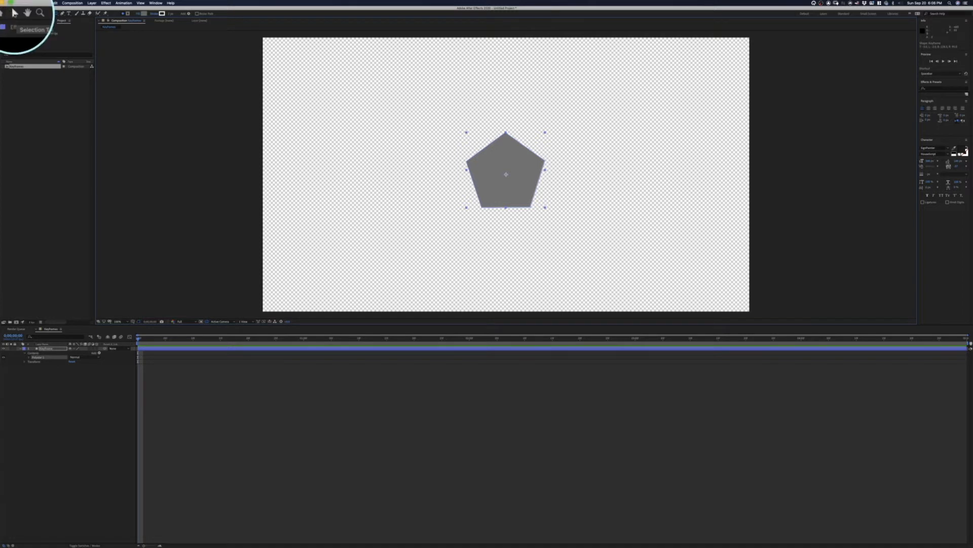
pyautogui.click(14, 14)
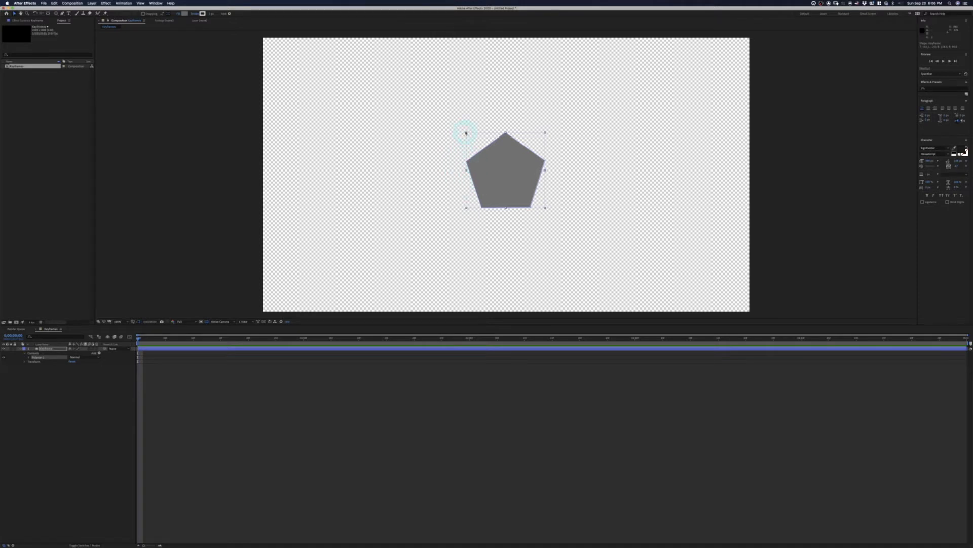
pyautogui.moveTo(466, 133); pyautogui.dragTo(490, 168)
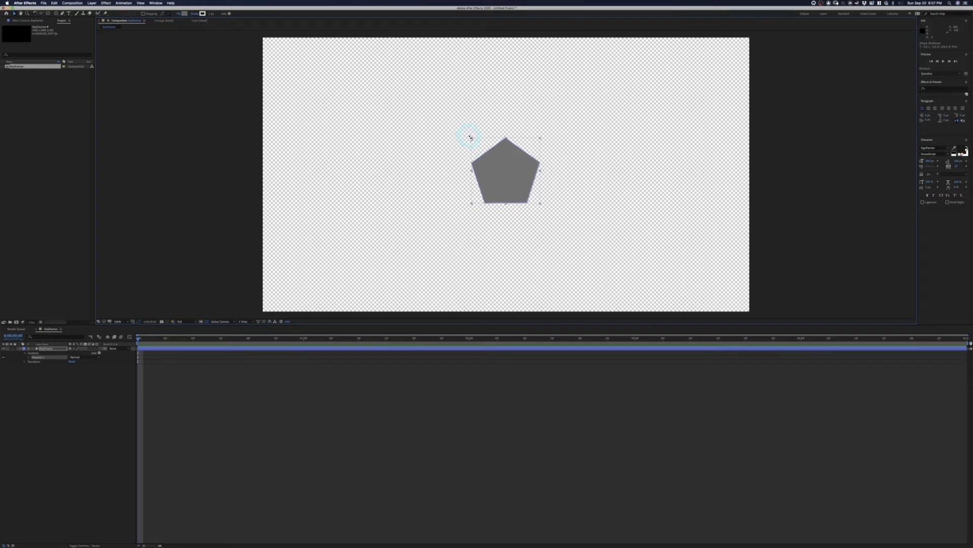
pyautogui.moveTo(470, 137); pyautogui.dragTo(468, 150)
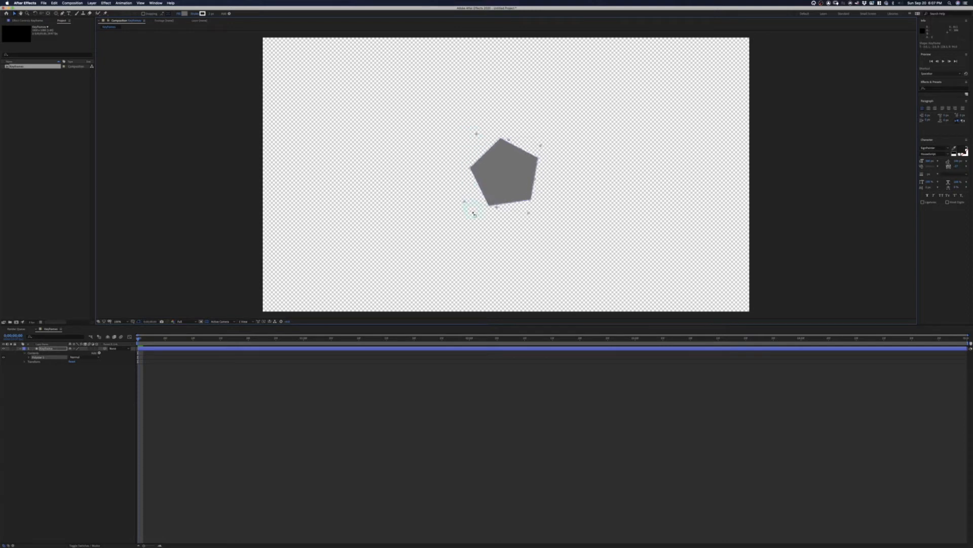
pyautogui.moveTo(459, 127); pyautogui.dragTo(459, 127)
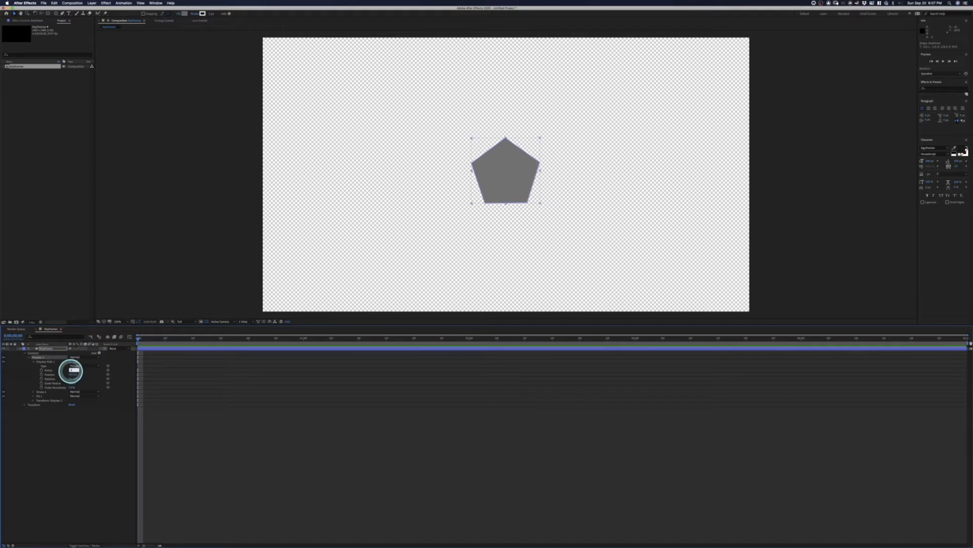
# Step: Set the polygon path's Points to 4 and rotate the resulting square onto its corner to form a diamond
pyautogui.press('Return')
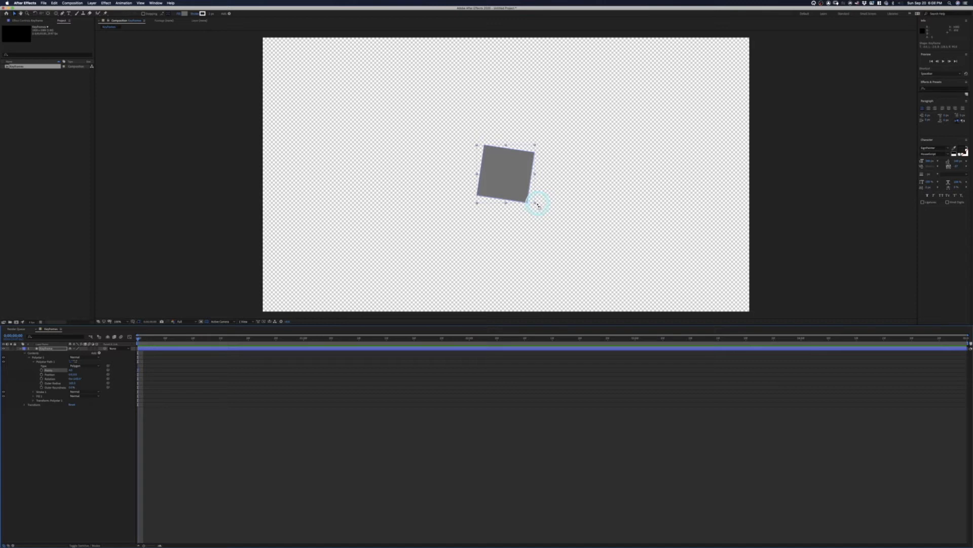
pyautogui.moveTo(534, 202); pyautogui.dragTo(512, 216)
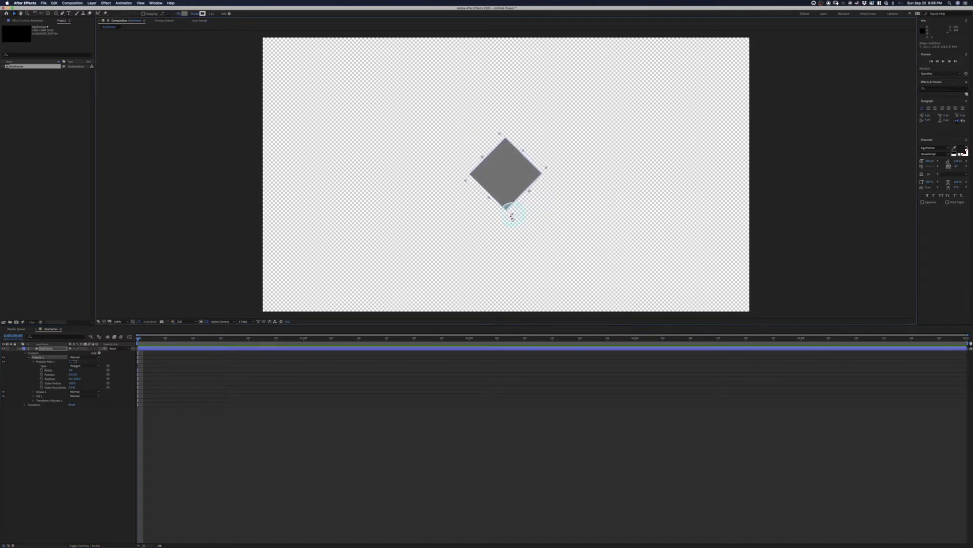
# Step: Animate the polygon's Points with a keyframe at the first frame and a keyframe of 100 at 0;00;01;00
pyautogui.moveTo(148, 340); pyautogui.dragTo(129, 343)
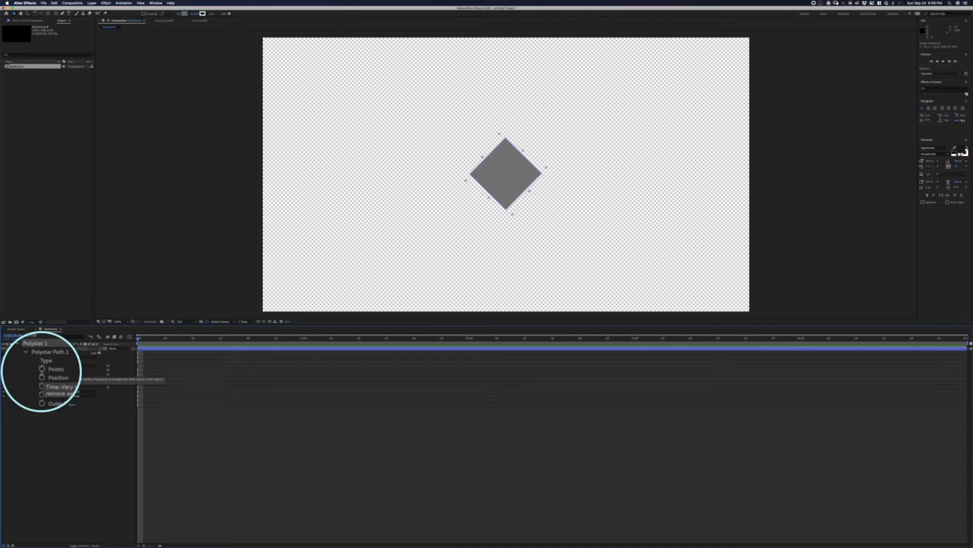
pyautogui.click(42, 371)
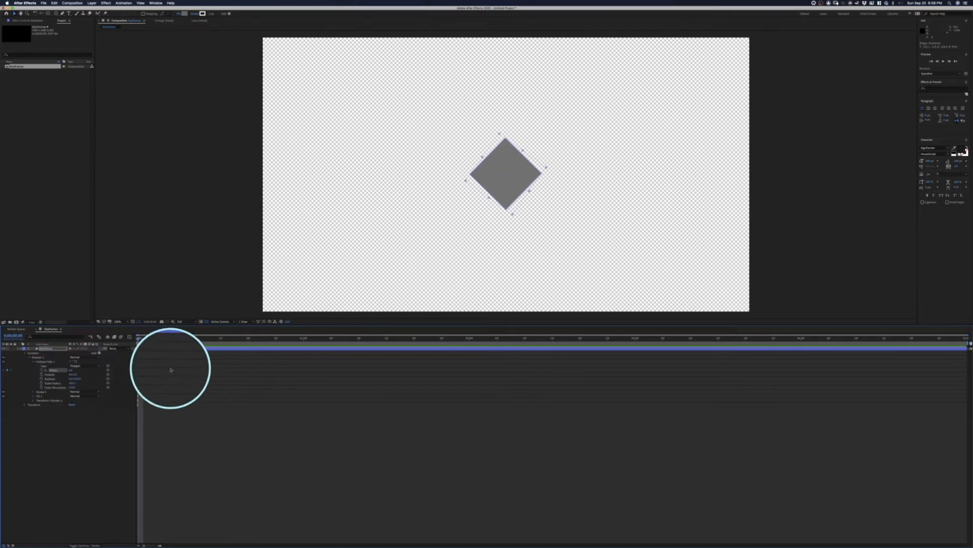
pyautogui.moveTo(148, 341); pyautogui.dragTo(304, 344)
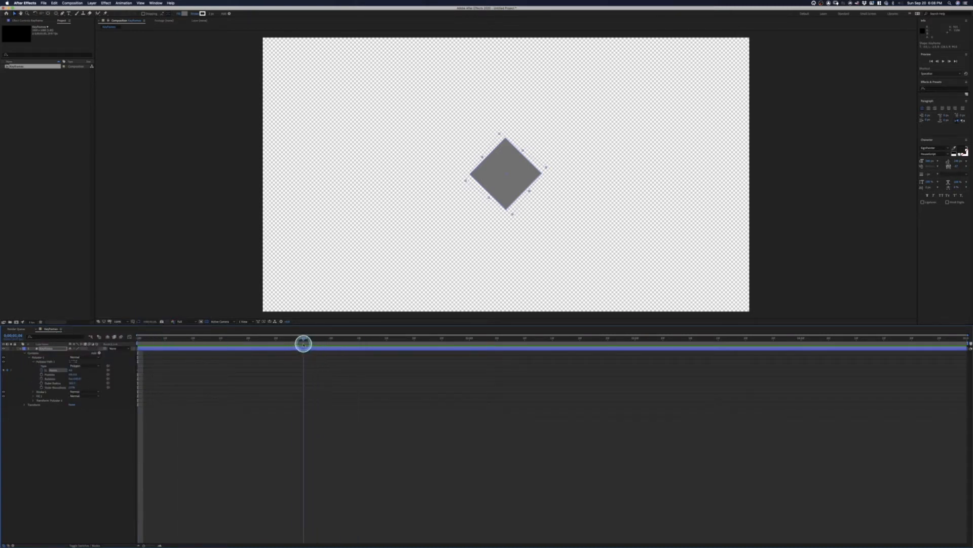
pyautogui.click(71, 369)
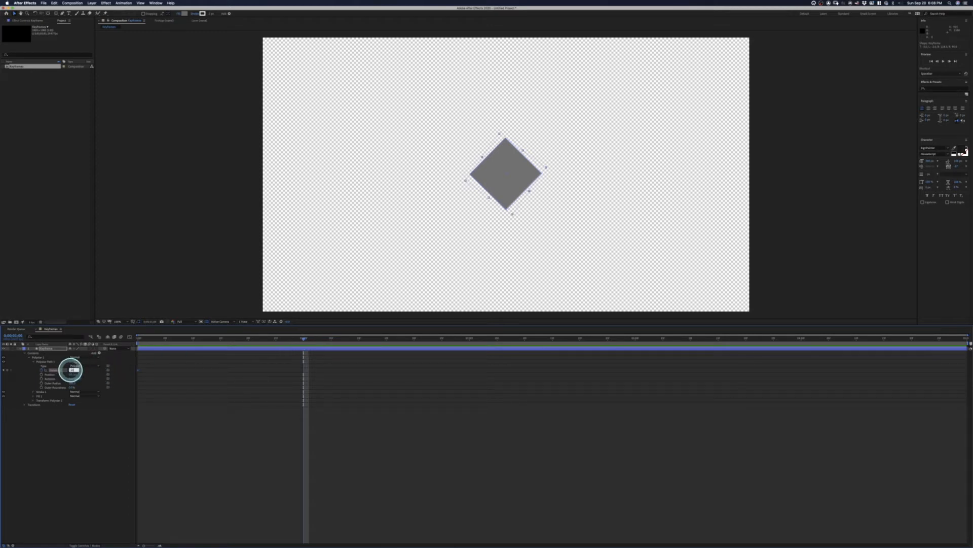
pyautogui.write('100')
pyautogui.press('Return')
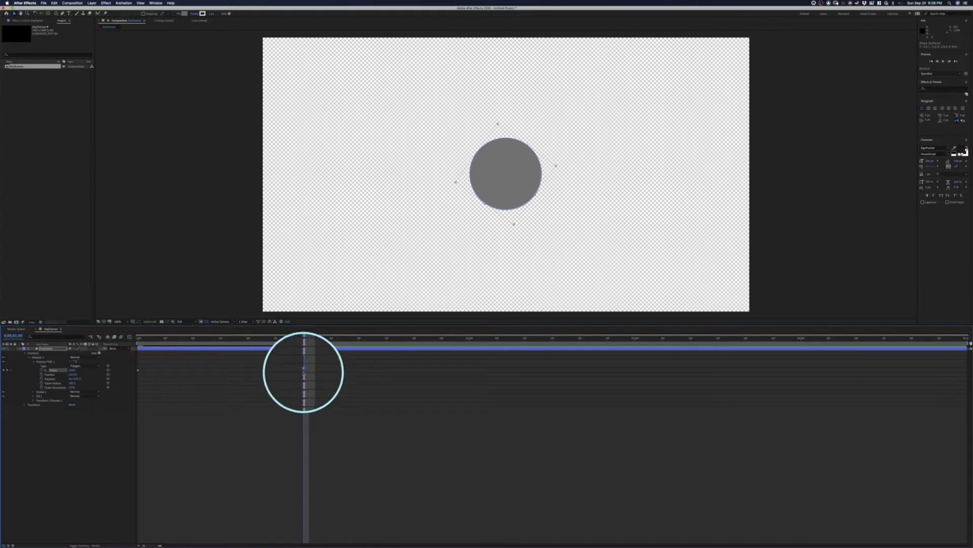
# Step: Preview the Points animation by playing it and scrubbing through the first second, ending at the first frame
pyautogui.moveTo(303, 374)
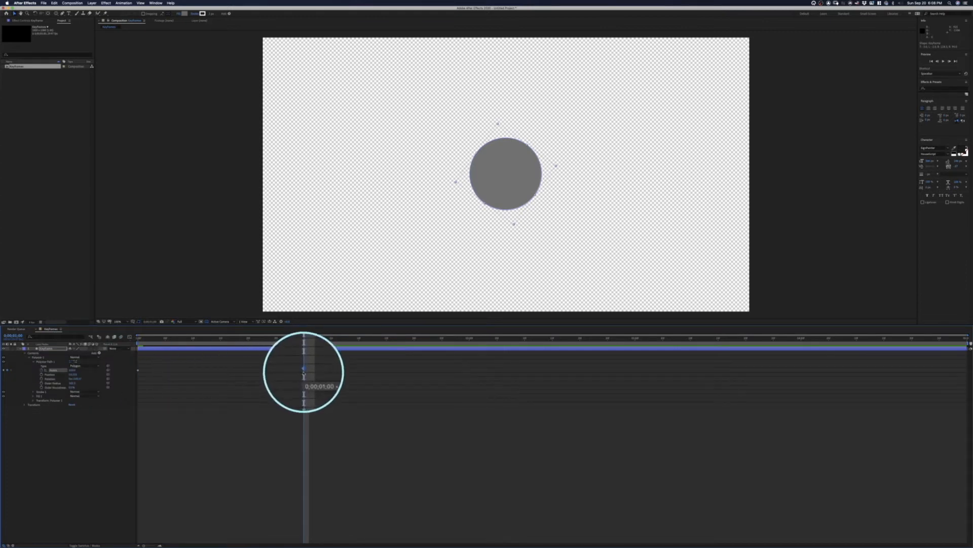
pyautogui.rightClick(146, 371)
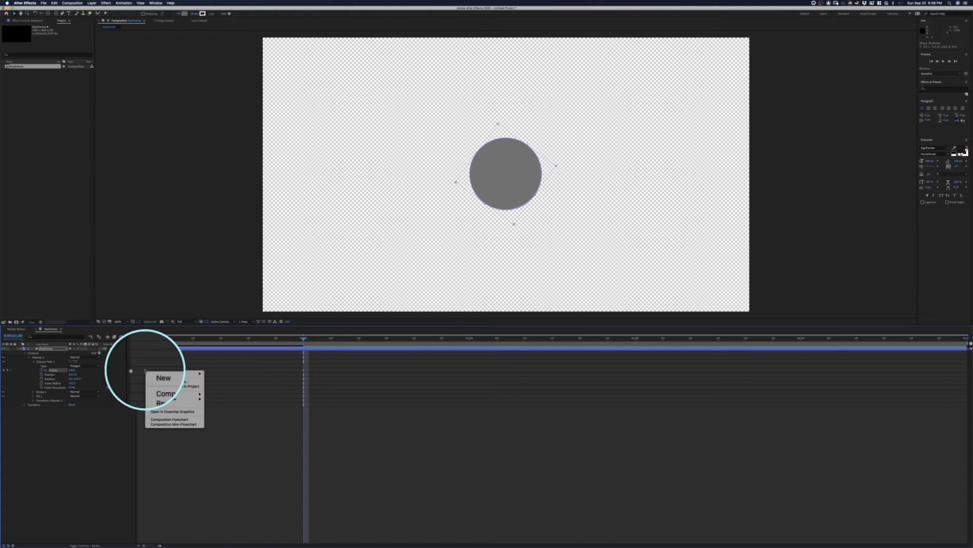
pyautogui.click(289, 362)
pyautogui.press('space')
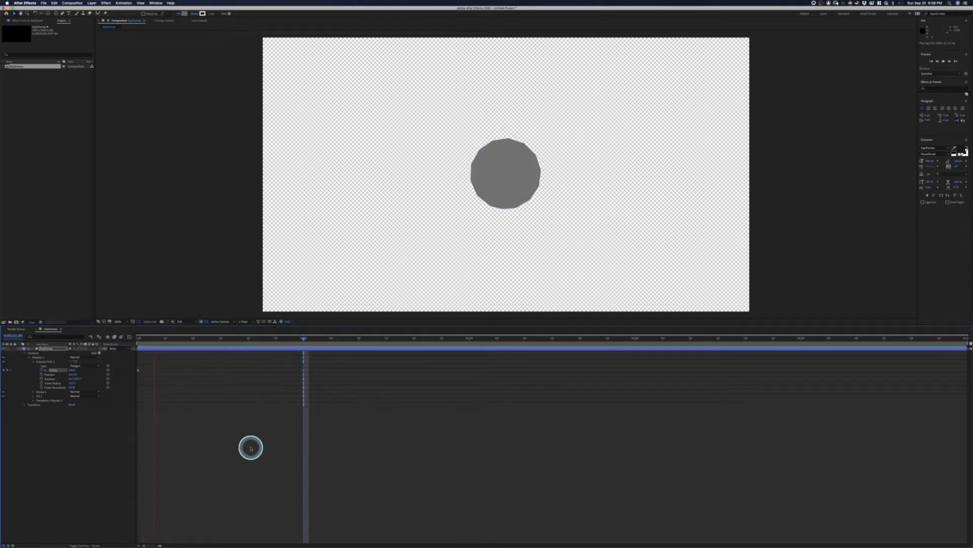
pyautogui.press('space')
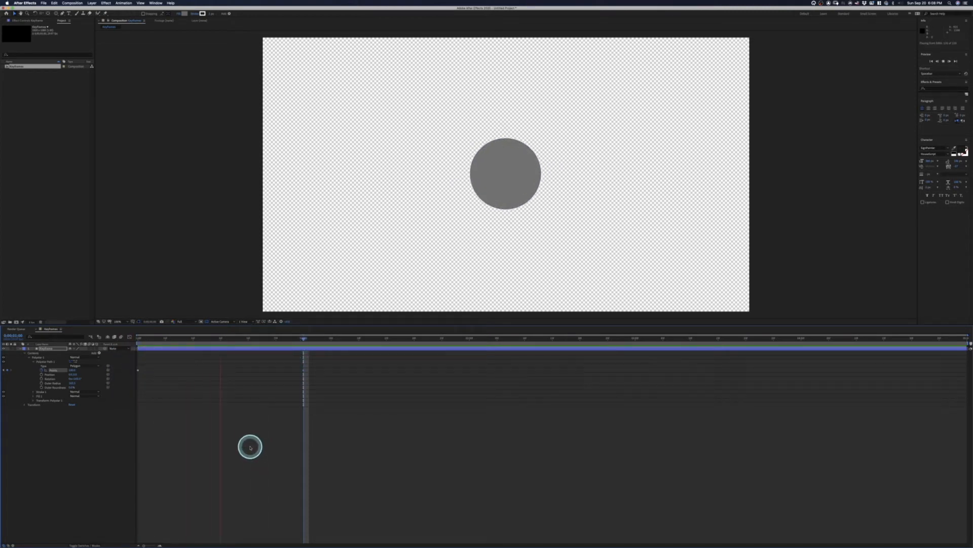
pyautogui.press('space')
pyautogui.press('space')
pyautogui.press('space')
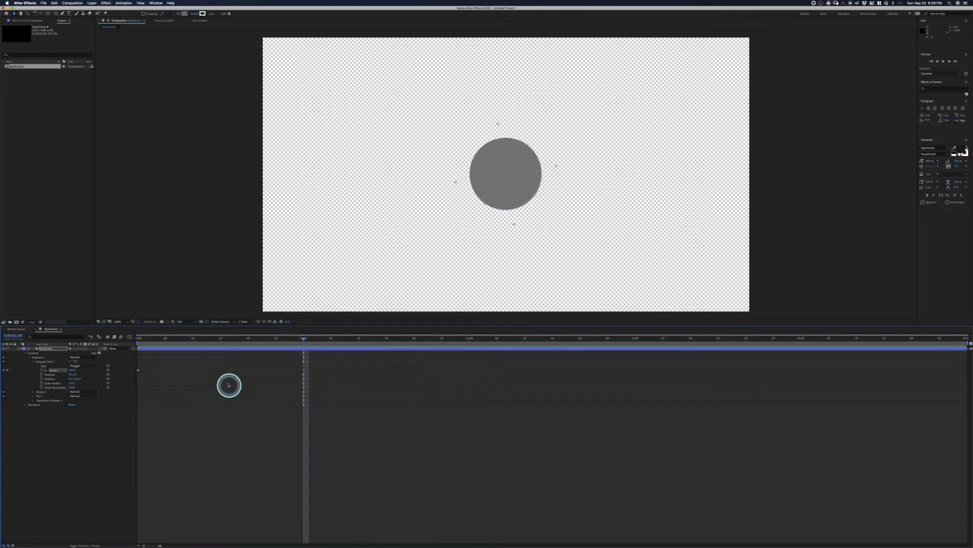
pyautogui.moveTo(178, 338); pyautogui.dragTo(290, 354)
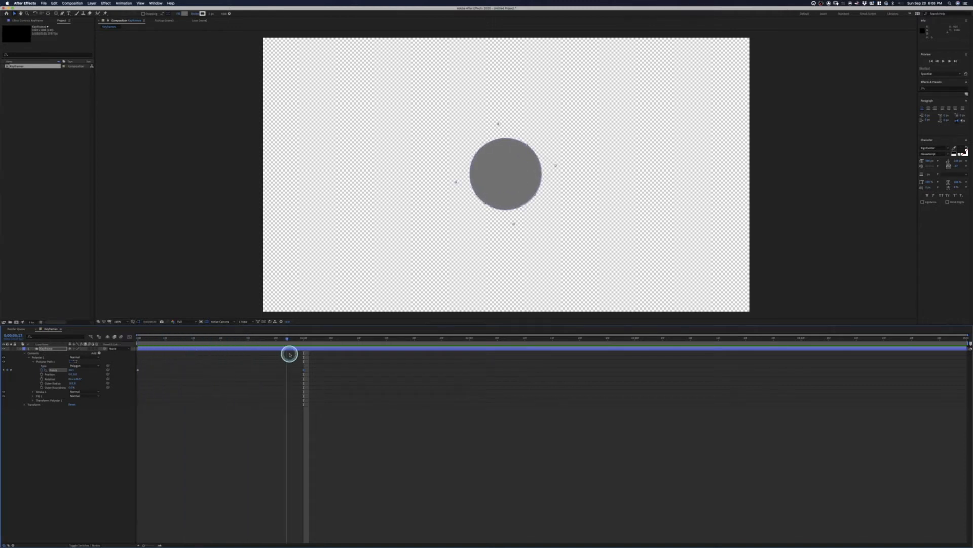
pyautogui.press('Home')
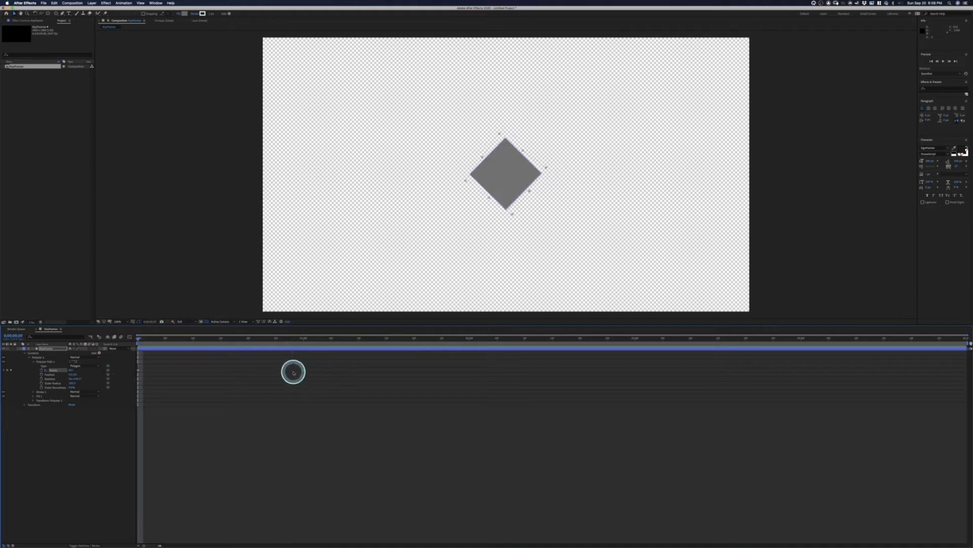
# Step: Delete the polygon's second Points keyframe and move the diamond to the left part of the composition
pyautogui.click(312, 379)
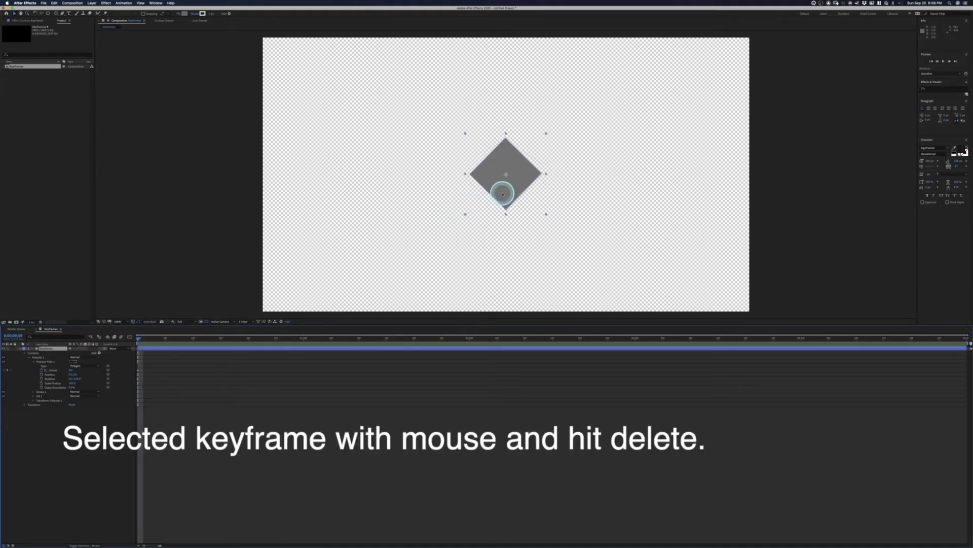
pyautogui.moveTo(504, 192); pyautogui.dragTo(349, 188)
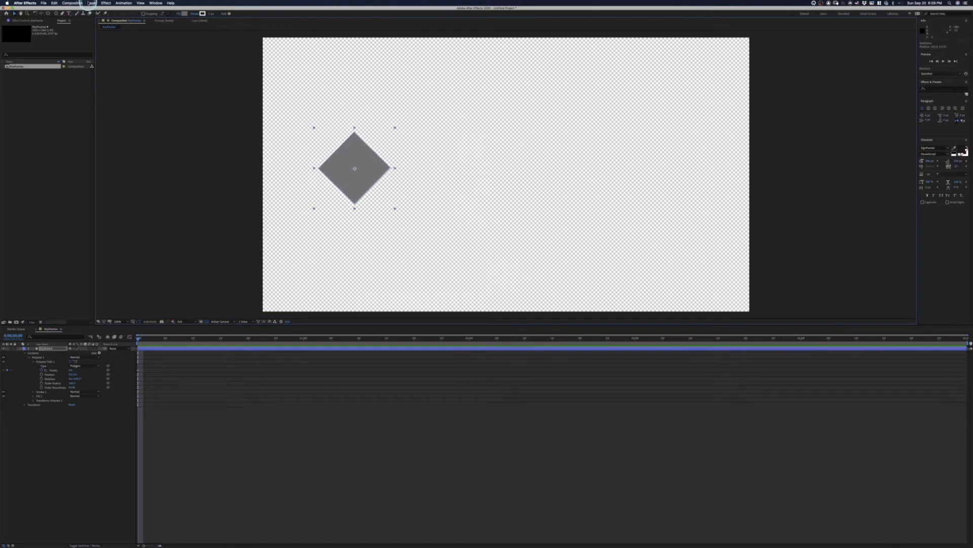
# Step: Add a horizontal text layer reading "Keyframe" to the right of the diamond
pyautogui.click(91, 3)
pyautogui.moveTo(95, 9)
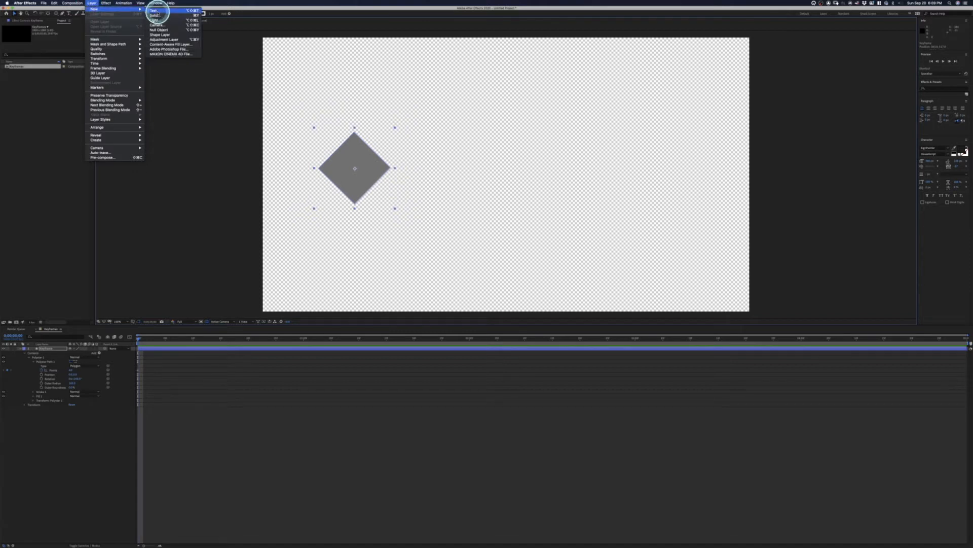
pyautogui.click(228, 36)
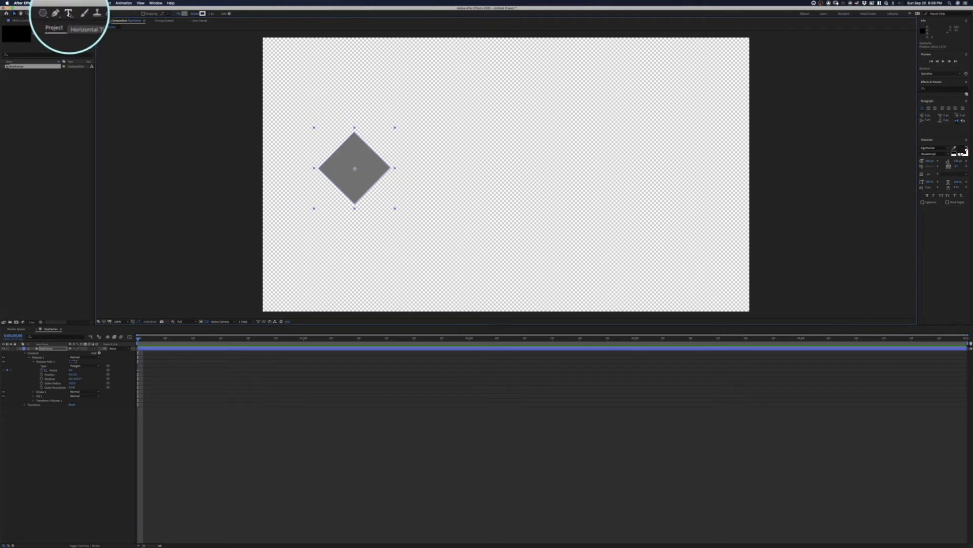
pyautogui.click(68, 13)
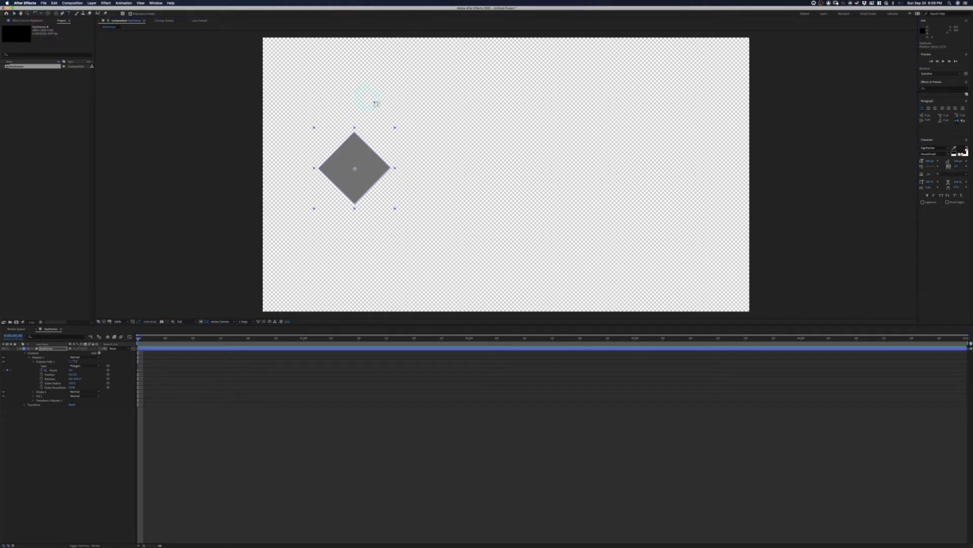
pyautogui.click(456, 172)
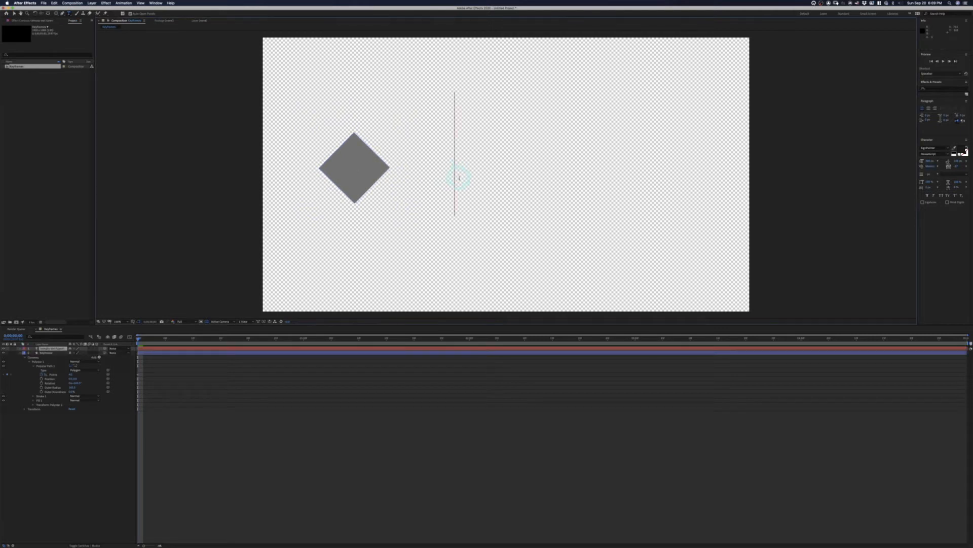
pyautogui.write('K')
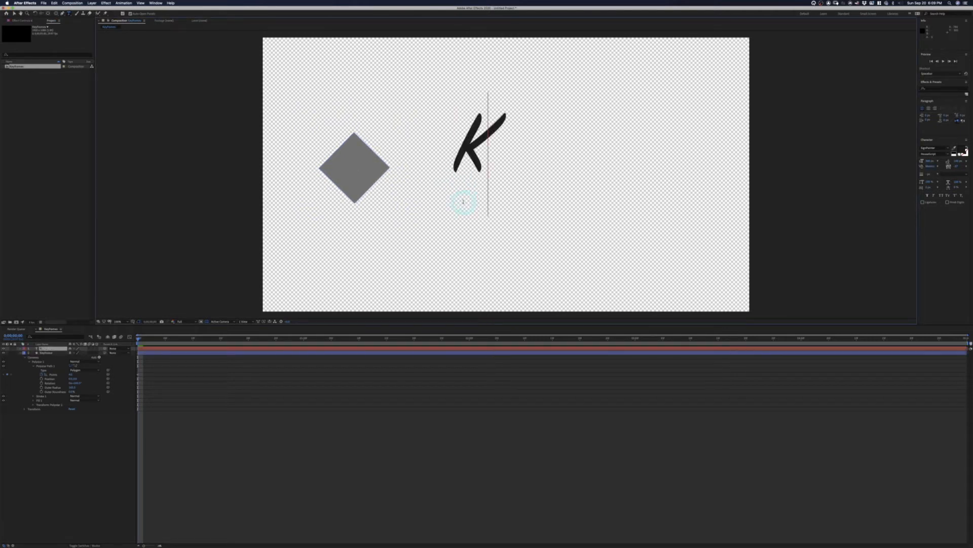
pyautogui.write('eyframe')
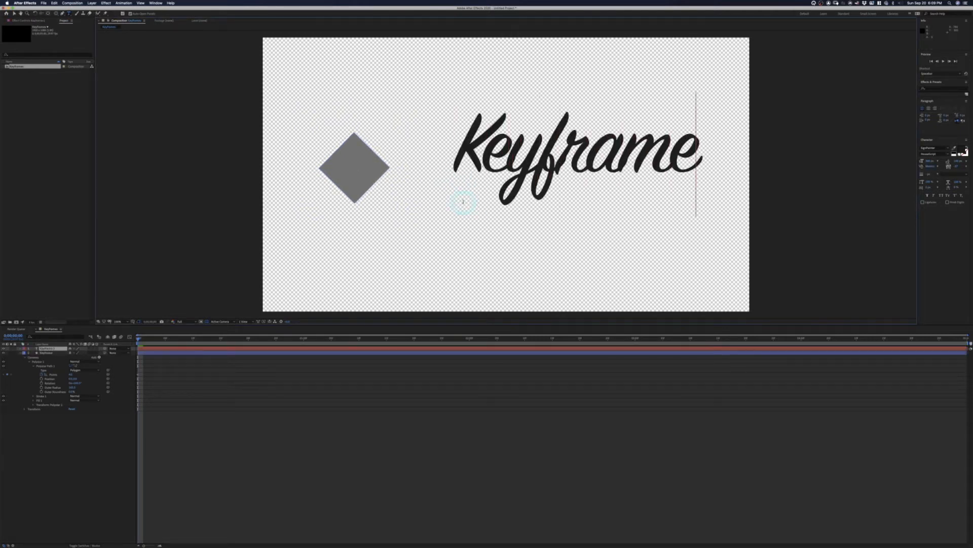
# Step: Move the Keyframe text down and closer to the diamond so the two sit side by side
pyautogui.click(14, 13)
pyautogui.click(499, 155)
pyautogui.moveTo(498, 156); pyautogui.dragTo(456, 179)
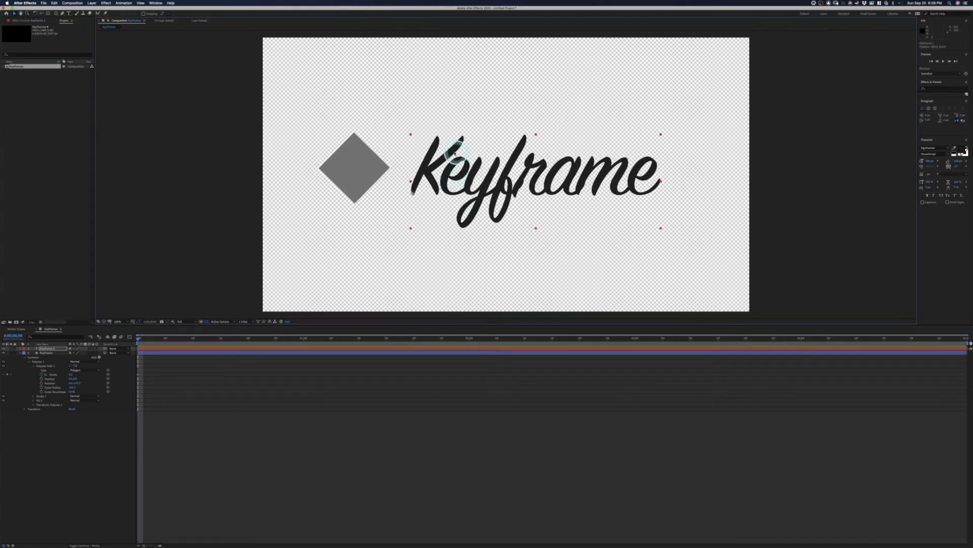
pyautogui.moveTo(548, 182); pyautogui.dragTo(549, 183)
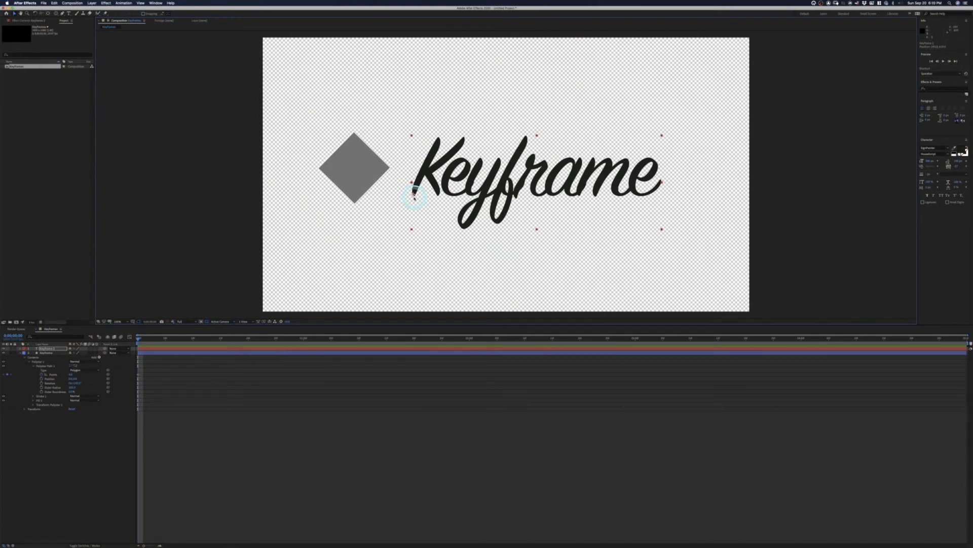
# Step: Try rotating the Keyframe text in both directions about its anchor point before restoring it to horizontal
pyautogui.press('shift+KP_Subtract')
pyautogui.press('shift+KP_Subtract')
pyautogui.press('shift+KP_Subtract')
pyautogui.press('shift+KP_Subtract')
pyautogui.press('shift+KP_Subtract')
pyautogui.press('shift+KP_Add')
pyautogui.press('shift+KP_Add')
pyautogui.press('shift+KP_Add')
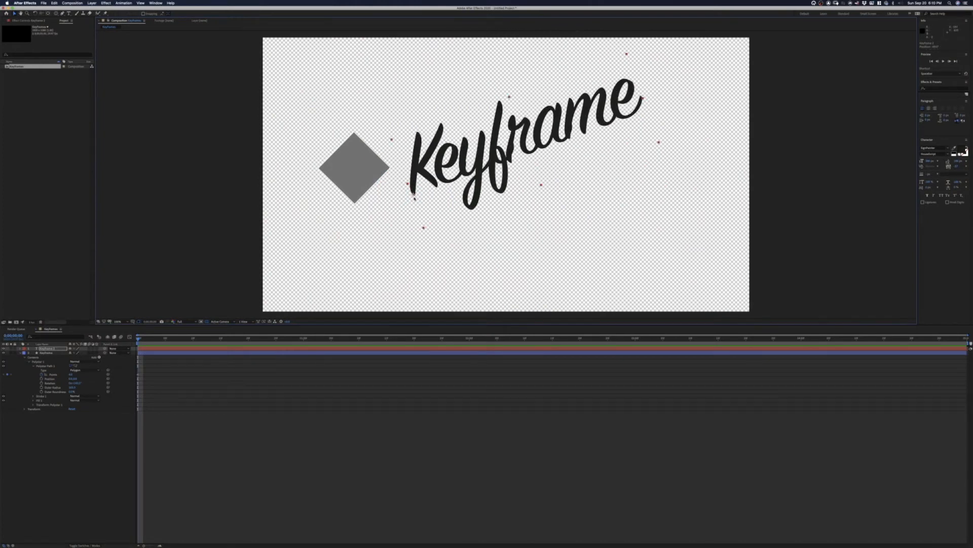
pyautogui.press('shift+KP_Add')
pyautogui.press('shift+KP_Add')
pyautogui.press('shift+KP_Subtract')
pyautogui.press('shift+KP_Add')
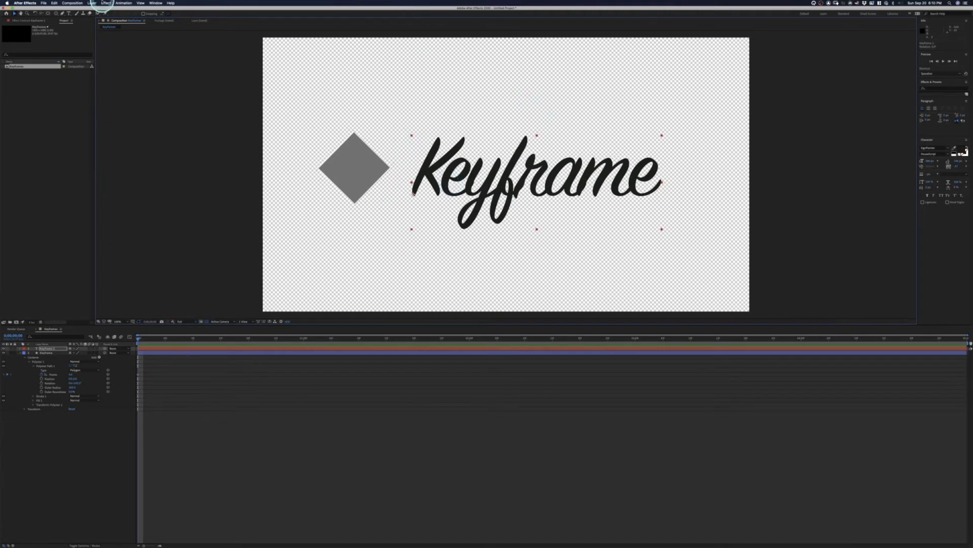
# Step: Create a composition-sized solid in the red sampled from the text layer's timeline bar
pyautogui.click(92, 3)
pyautogui.moveTo(97, 9)
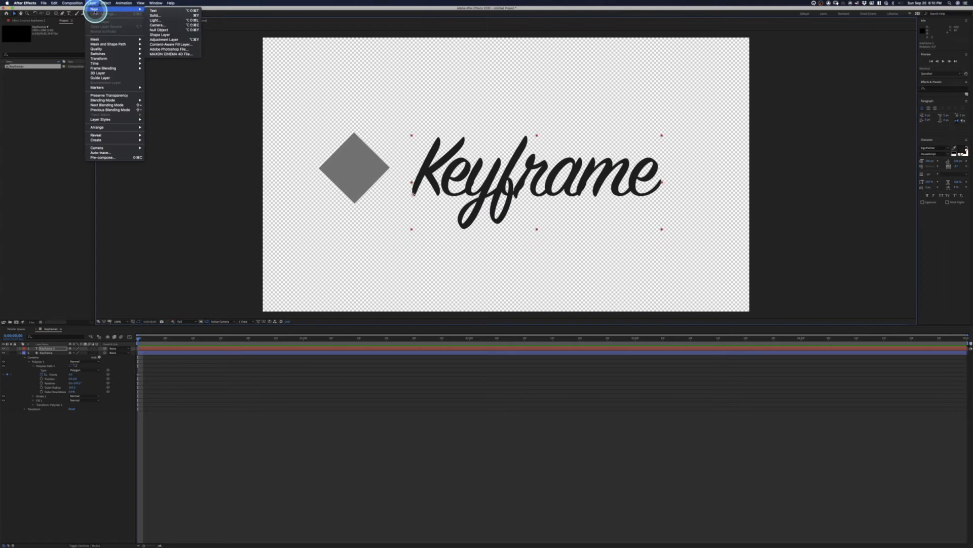
pyautogui.click(168, 15)
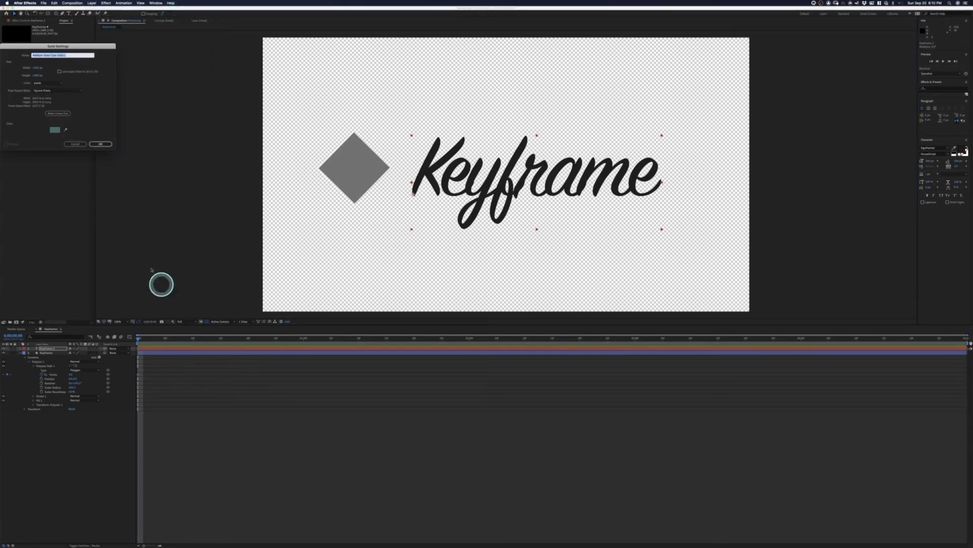
pyautogui.click(64, 128)
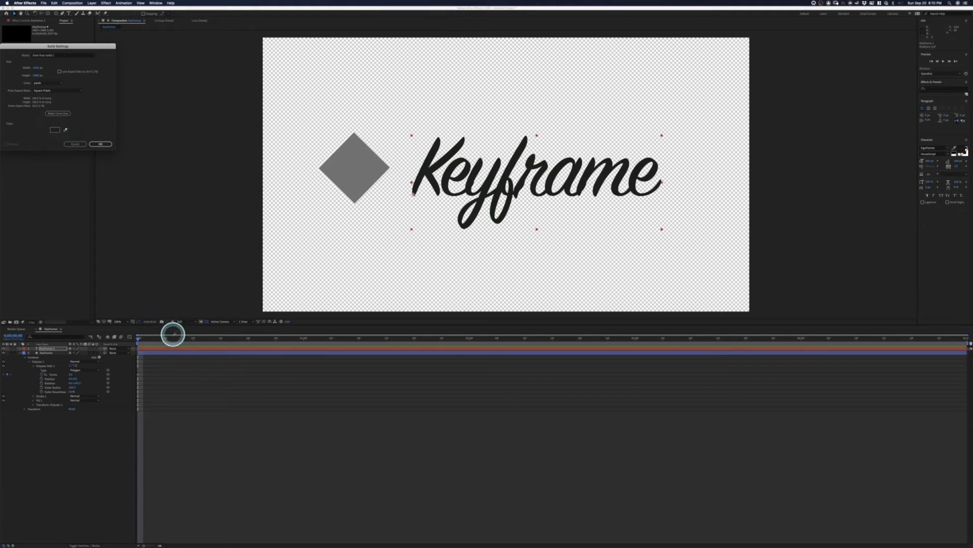
pyautogui.click(174, 348)
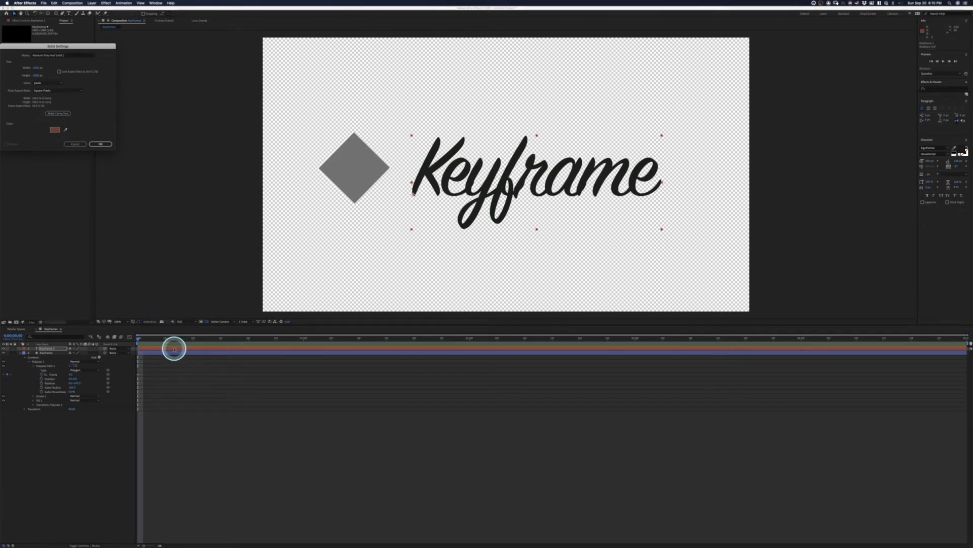
pyautogui.click(101, 144)
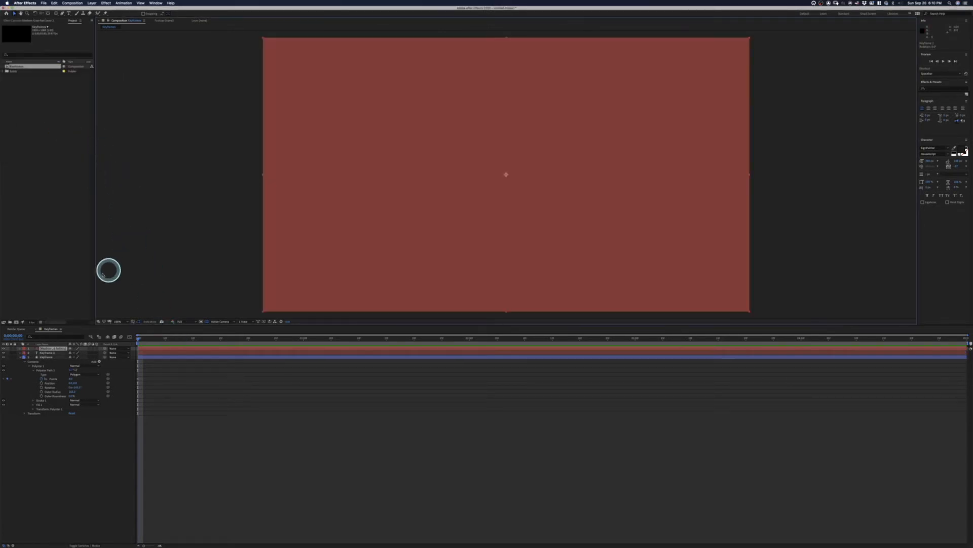
# Step: Collapse the shape layer, move the red solid to the bottom of the layer stack, and preview the composition
pyautogui.click(49, 372)
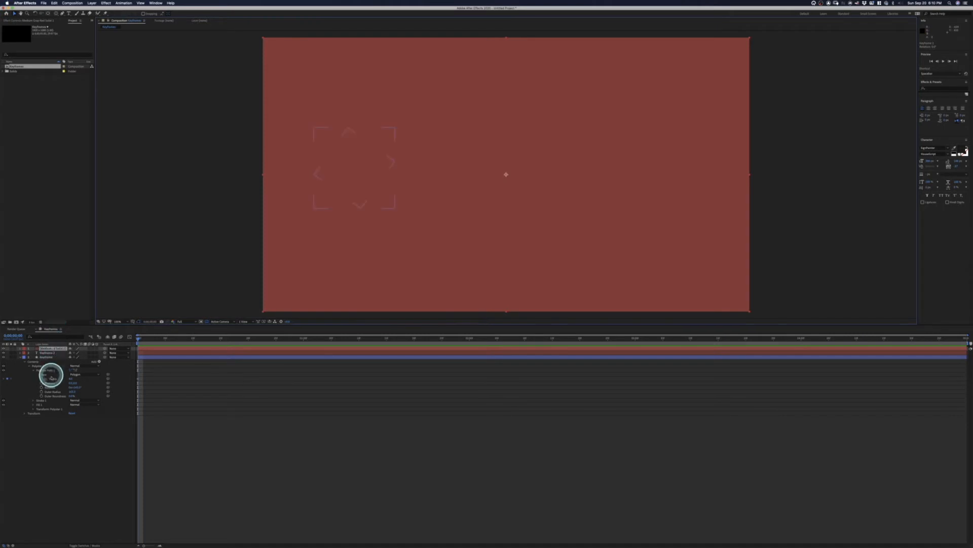
pyautogui.click(20, 357)
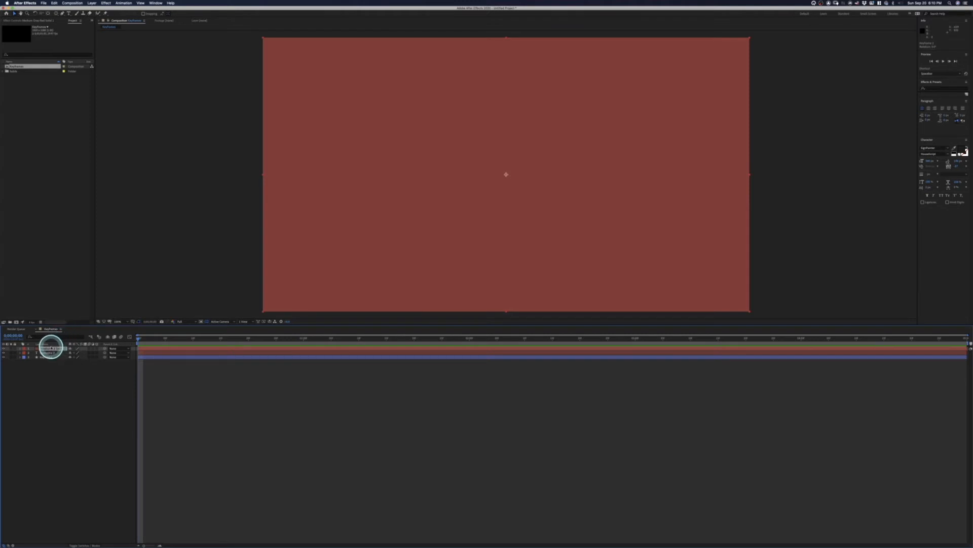
pyautogui.moveTo(51, 348); pyautogui.dragTo(54, 361)
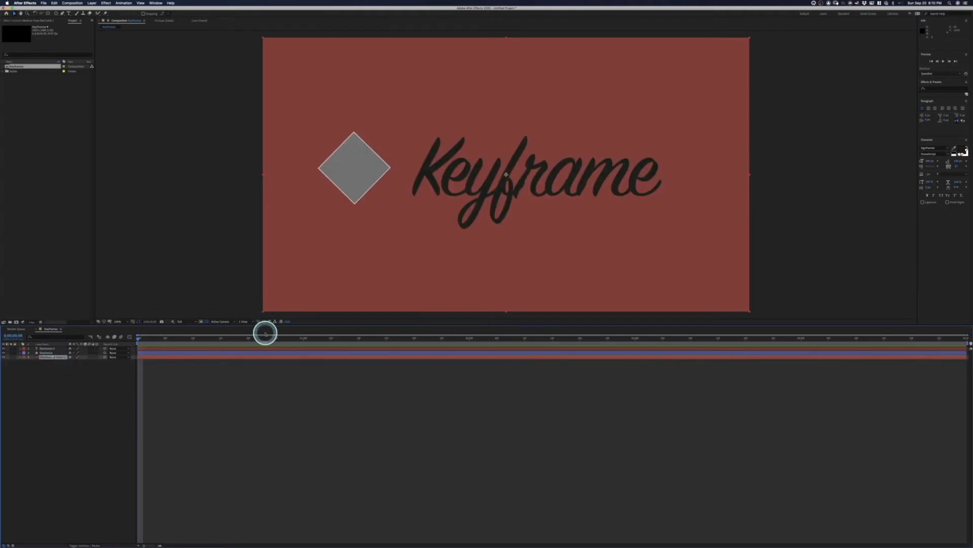
pyautogui.press('space')
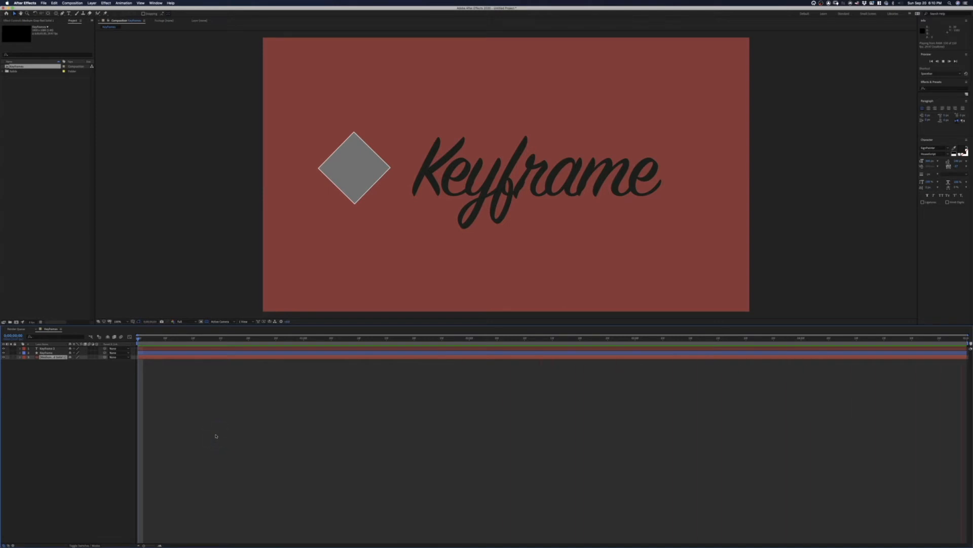
pyautogui.press('space')
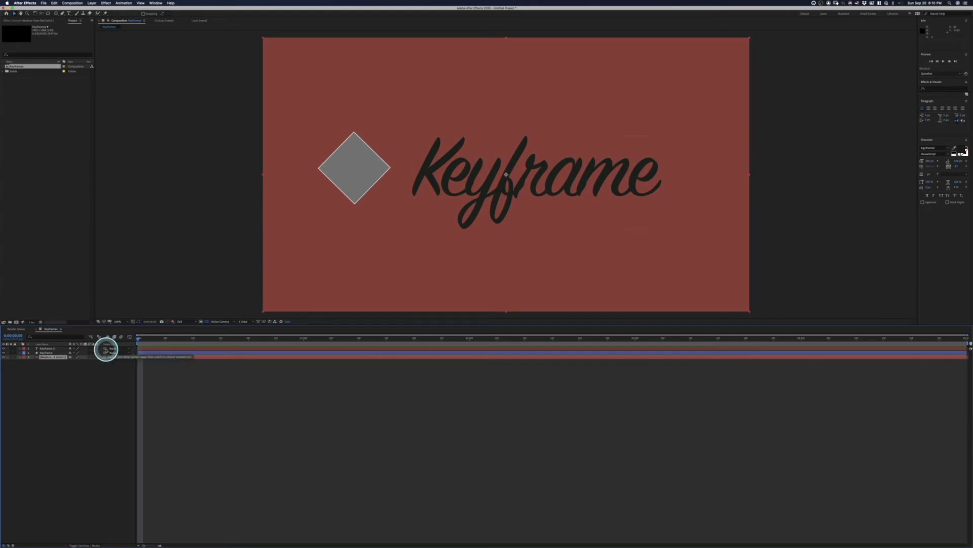
# Step: Rename the Keyframe text layer as Text
pyautogui.click(45, 352)
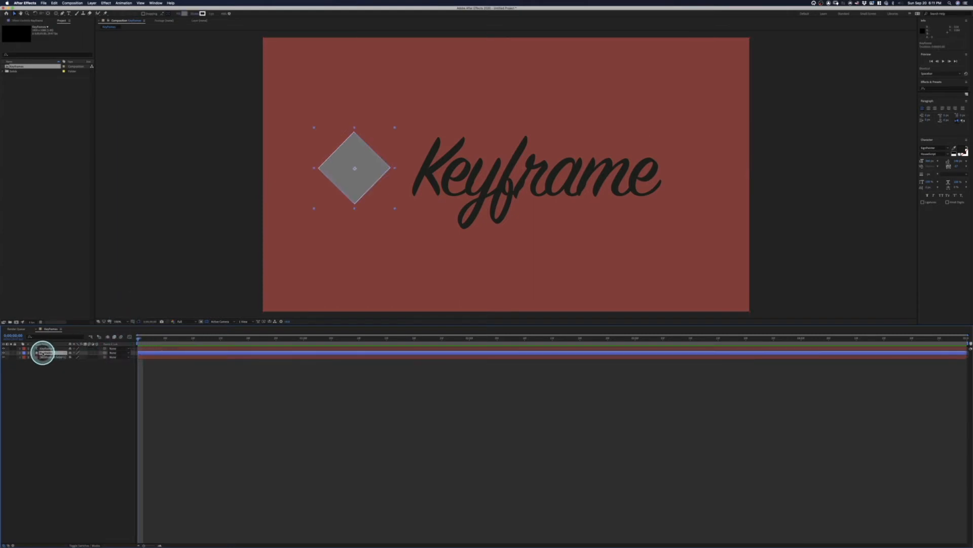
pyautogui.click(140, 337)
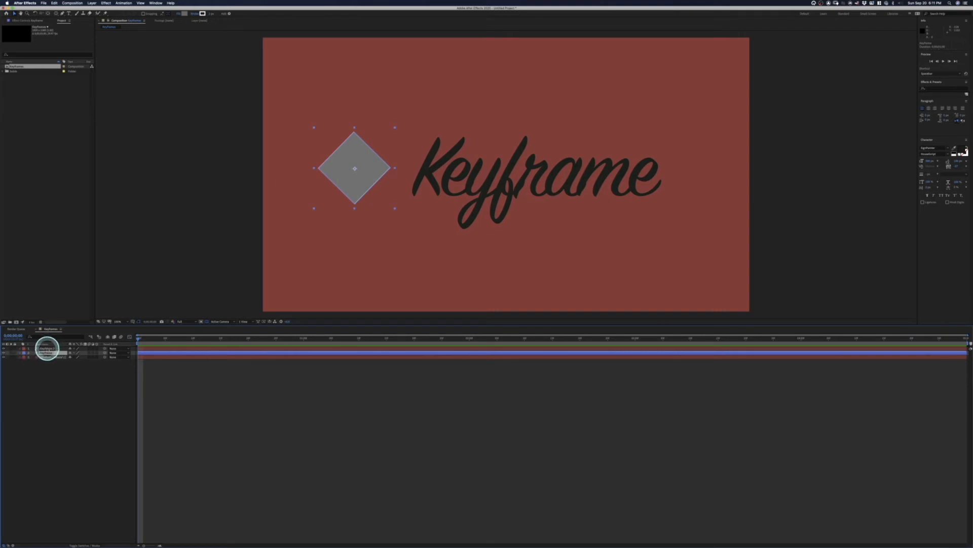
pyautogui.click(45, 348)
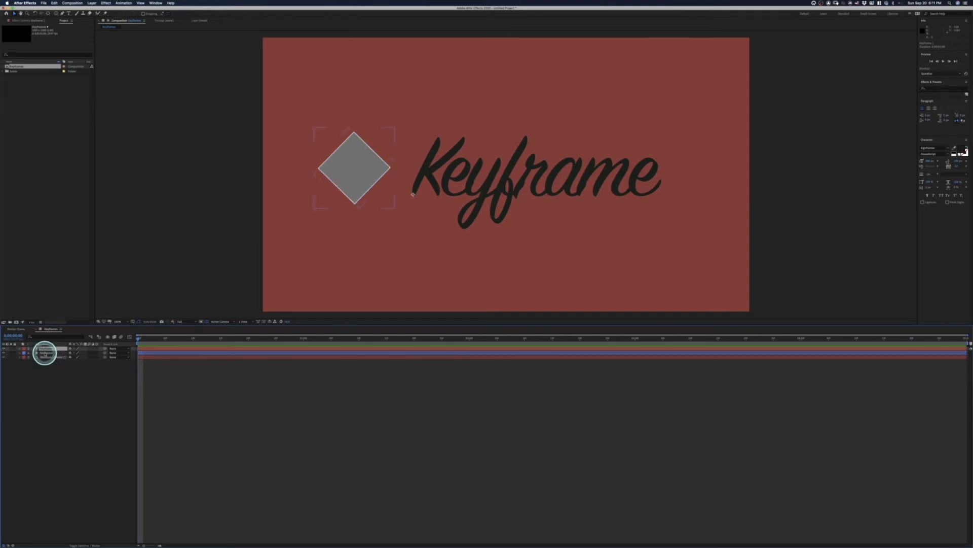
pyautogui.click(47, 348)
pyautogui.click(46, 349)
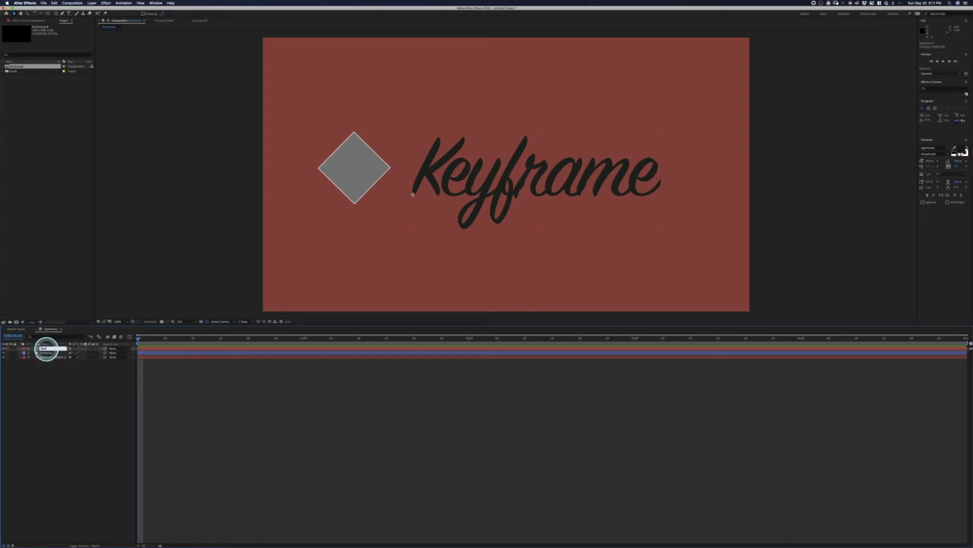
# Step: Collapse the shape layer's Contents and expand its Transform properties, briefly isolating Scale before returning to the full set
pyautogui.click(46, 352)
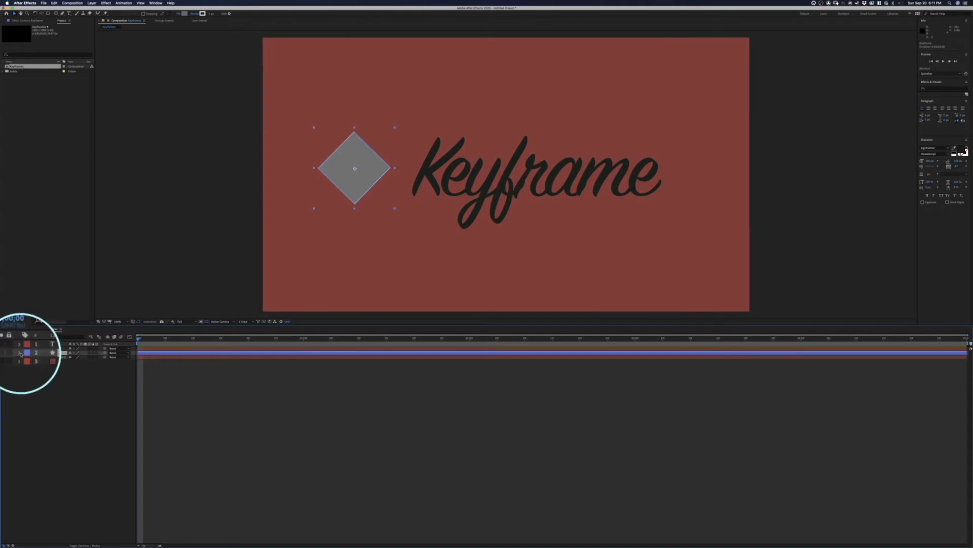
pyautogui.click(21, 352)
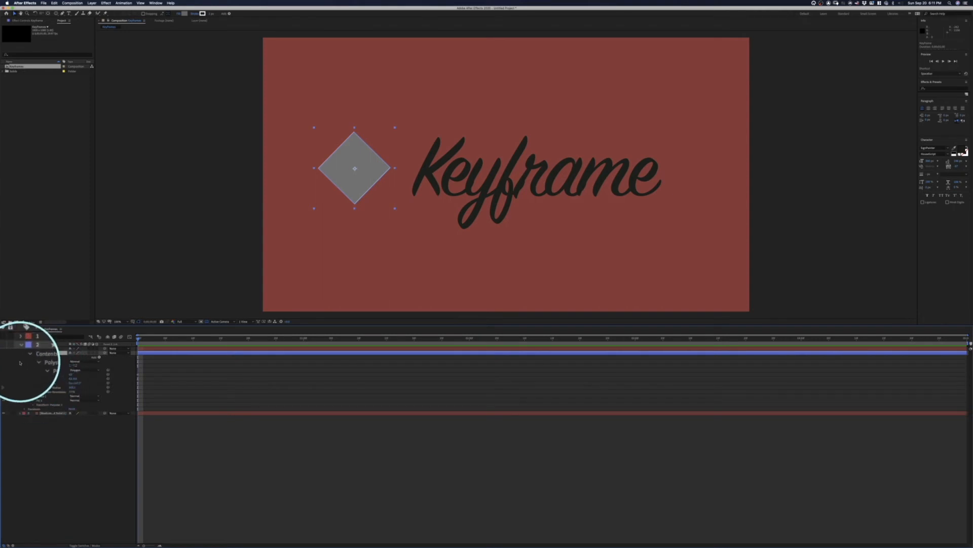
pyautogui.click(25, 357)
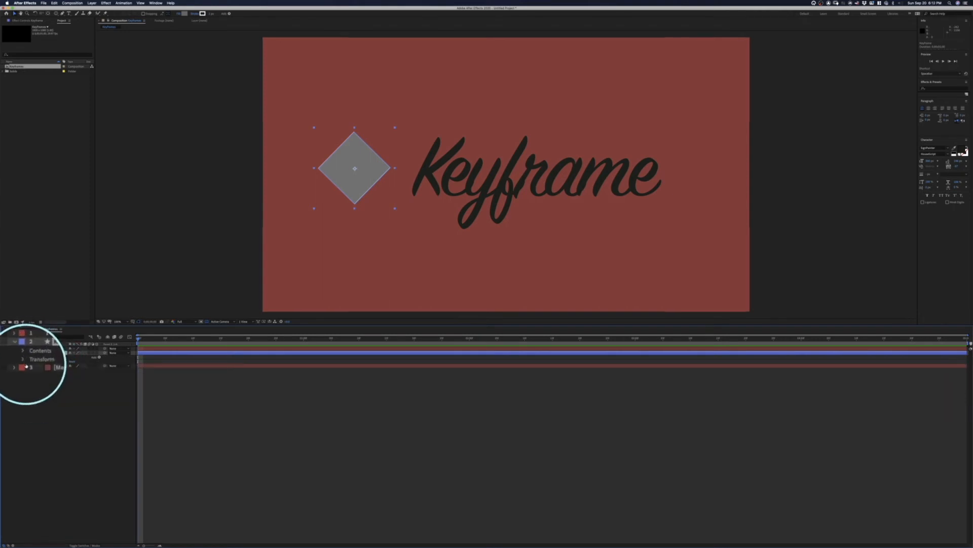
pyautogui.click(24, 361)
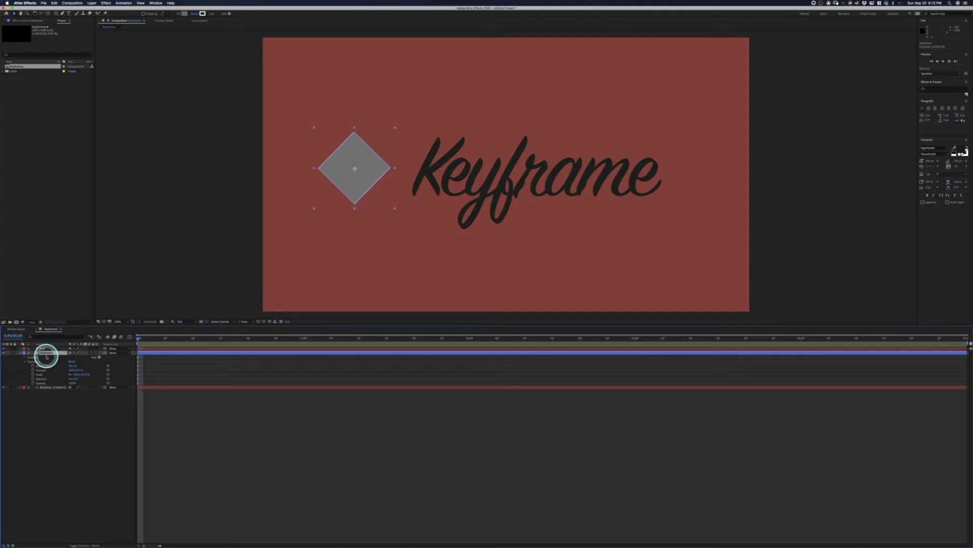
pyautogui.press('s')
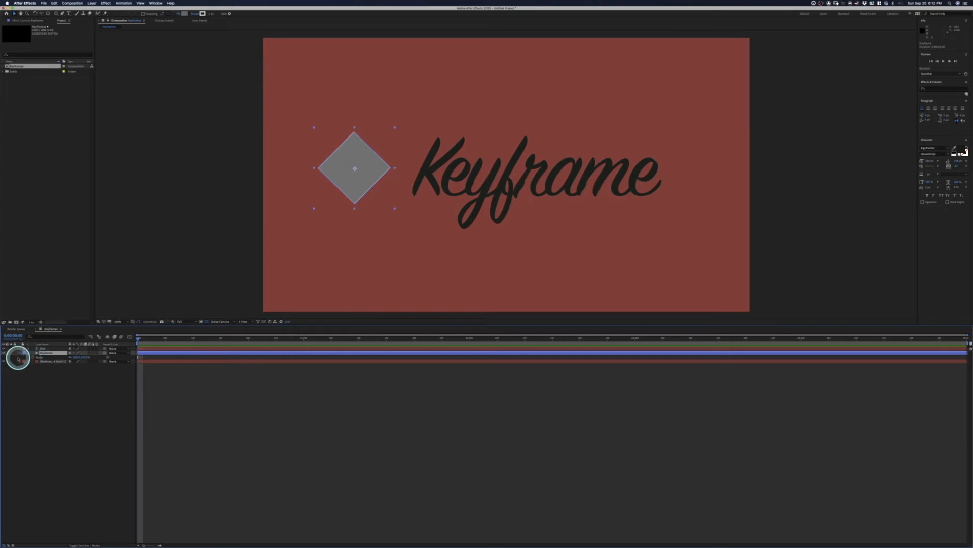
pyautogui.click(20, 354)
pyautogui.click(20, 354)
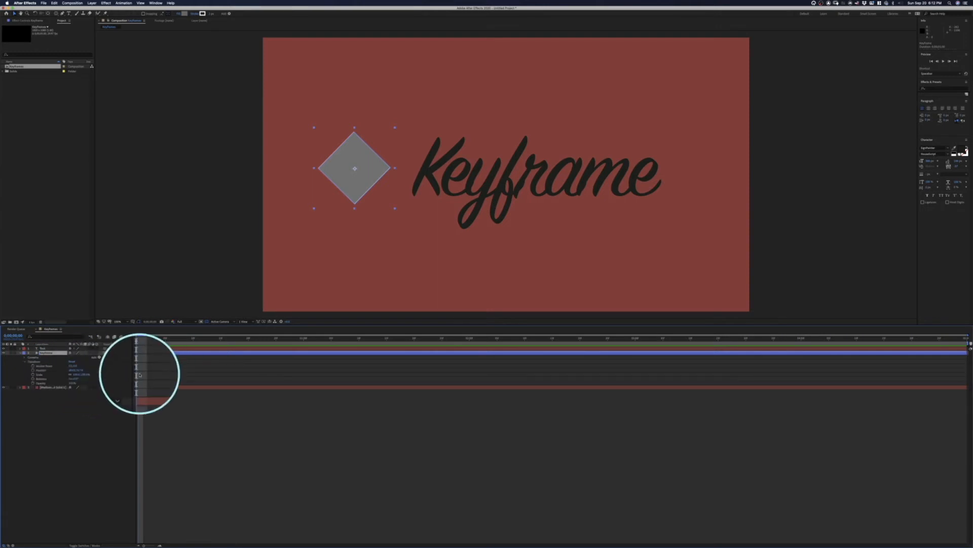
# Step: Keyframe the diamond's Scale from large enough to fill the frame at the start to 100% at 2 seconds, and preview the animation
pyautogui.click(33, 374)
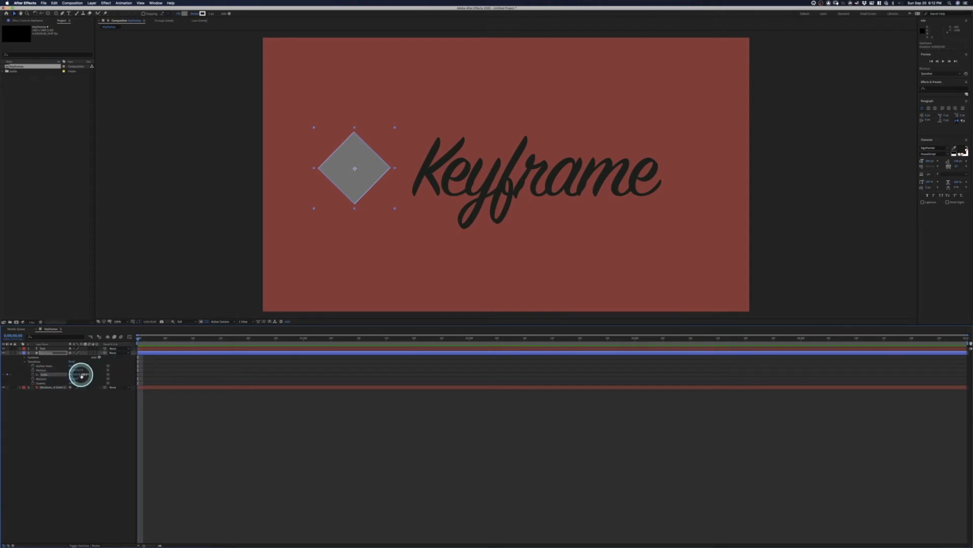
pyautogui.moveTo(83, 374); pyautogui.dragTo(539, 445)
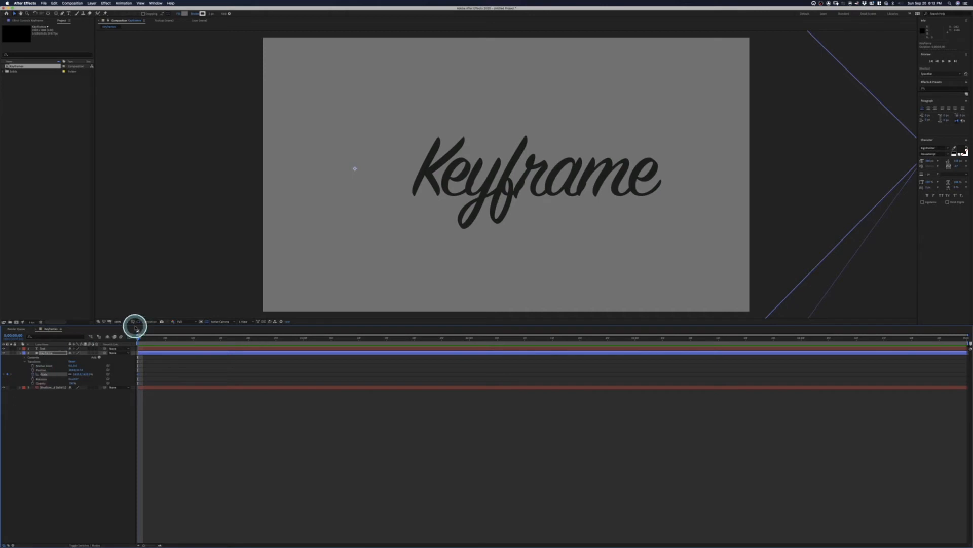
pyautogui.moveTo(336, 339); pyautogui.dragTo(468, 339)
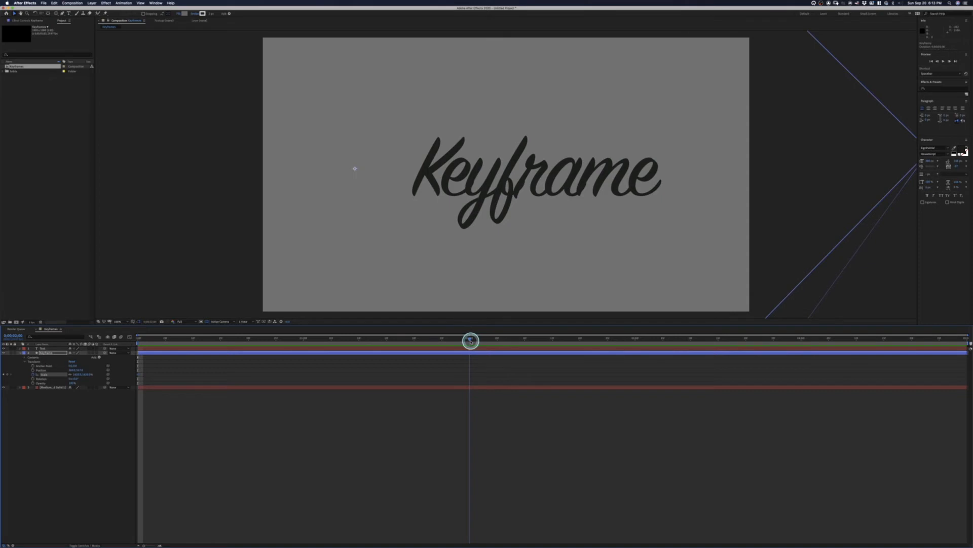
pyautogui.moveTo(470, 341); pyautogui.dragTo(470, 342)
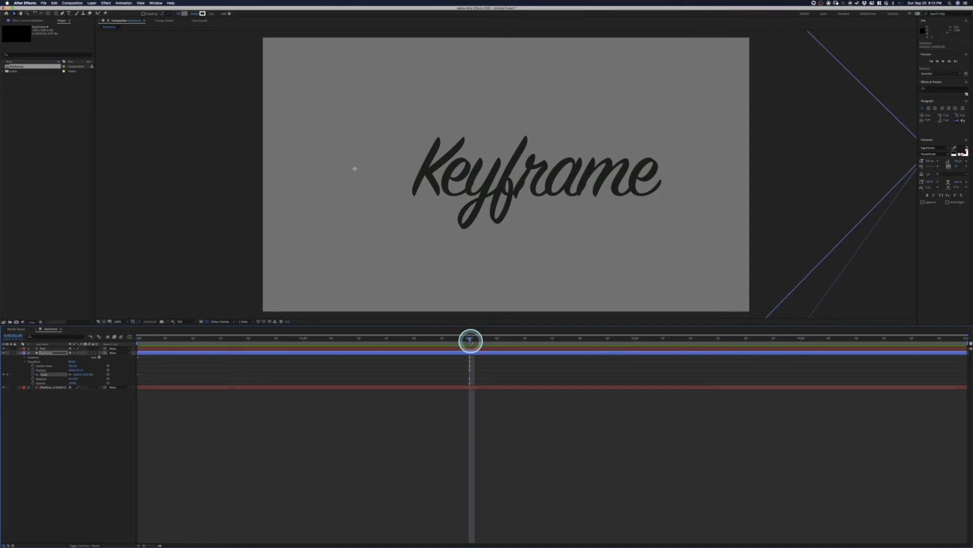
pyautogui.moveTo(78, 376)
pyautogui.mouseDown()
pyautogui.moveTo(33, 374)
pyautogui.moveTo(78, 375)
pyautogui.mouseUp()
pyautogui.click(86, 375)
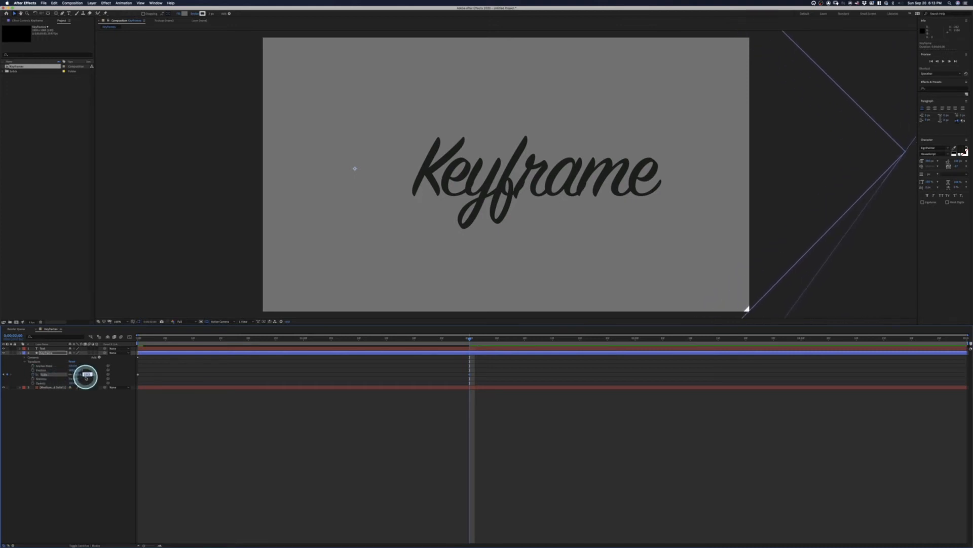
pyautogui.write('100')
pyautogui.press('Return')
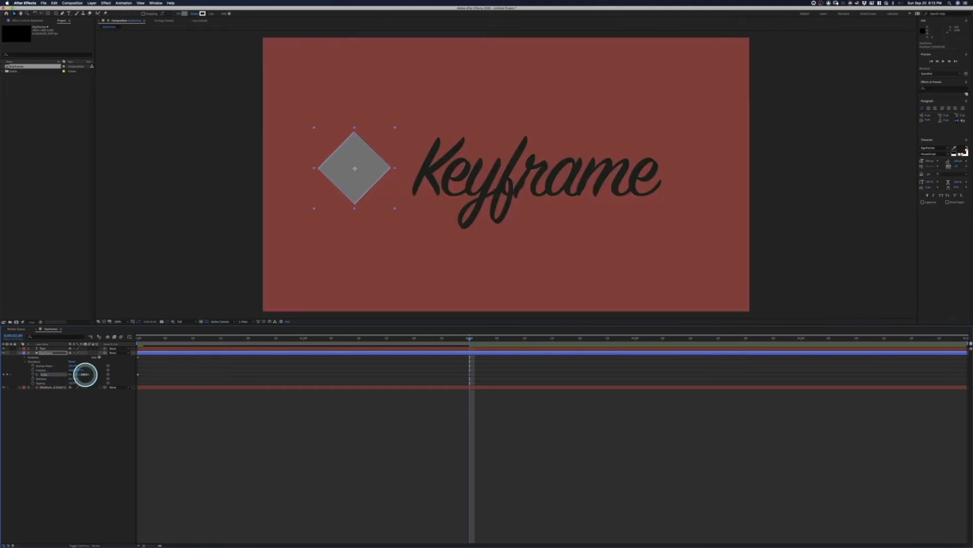
pyautogui.press('space')
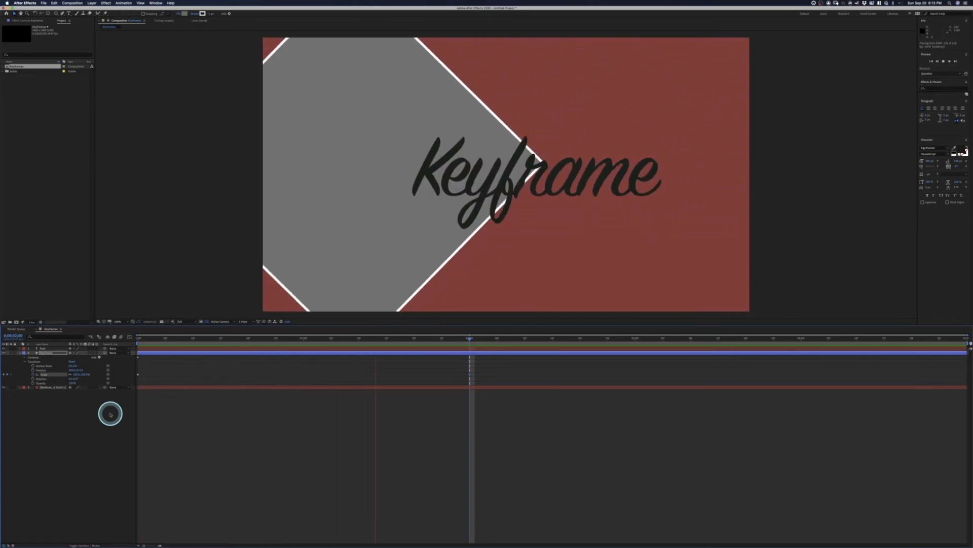
pyautogui.press('space')
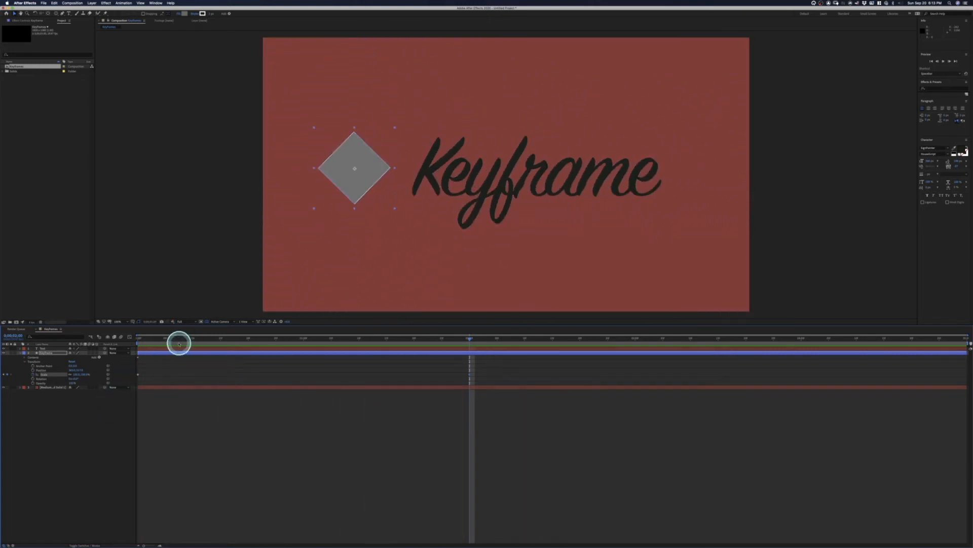
# Step: Back at the composition start, expand the Text layer's Transform properties and enable keyframing for Scale, Rotation and Opacity
pyautogui.moveTo(176, 341); pyautogui.dragTo(122, 341)
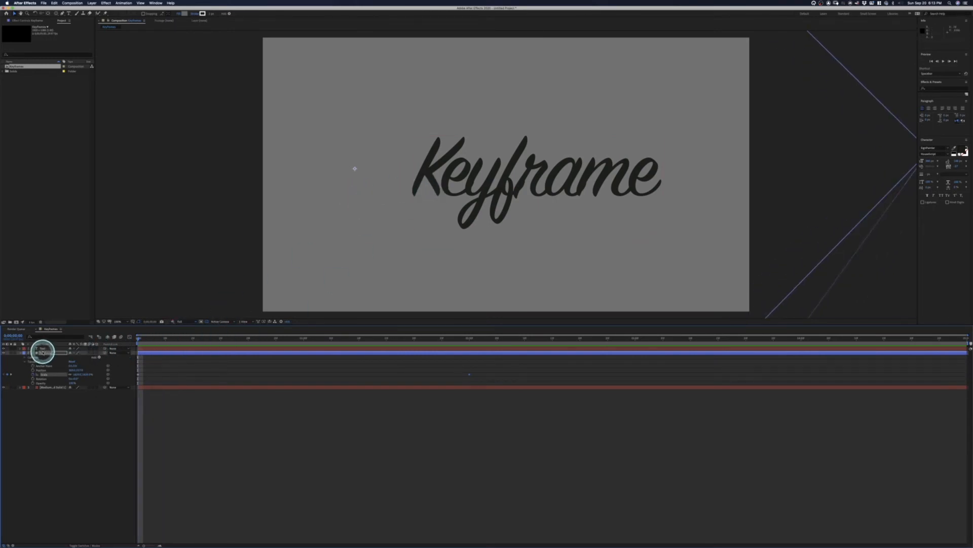
pyautogui.click(39, 349)
pyautogui.click(19, 349)
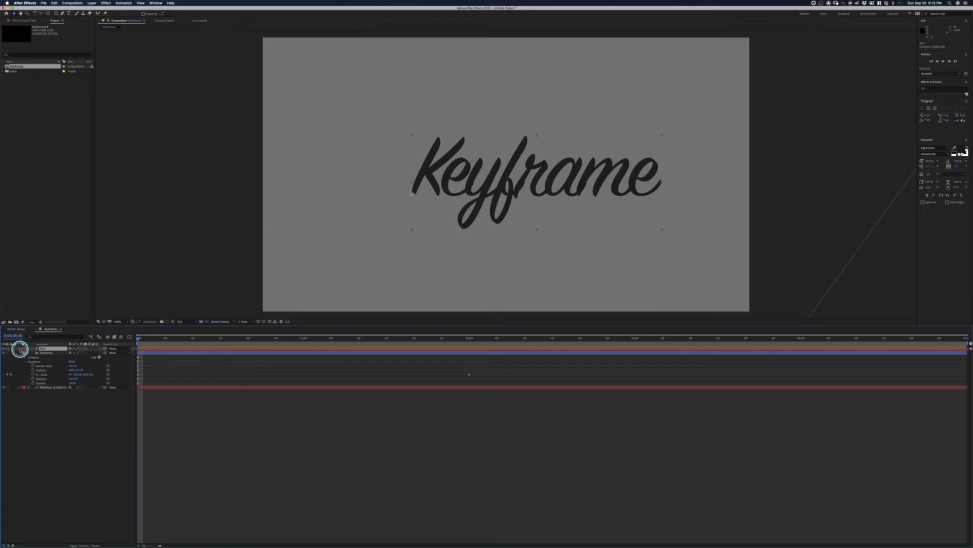
pyautogui.click(19, 349)
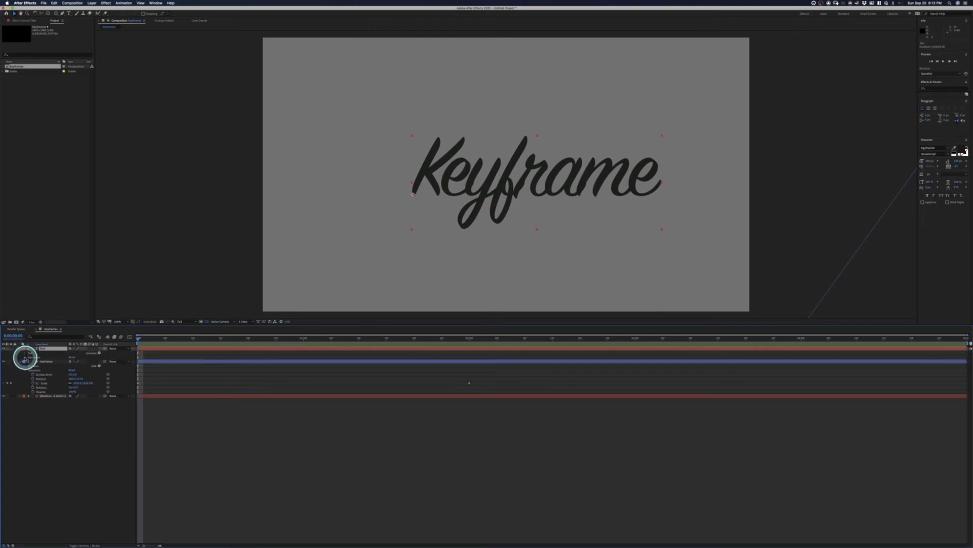
pyautogui.click(25, 357)
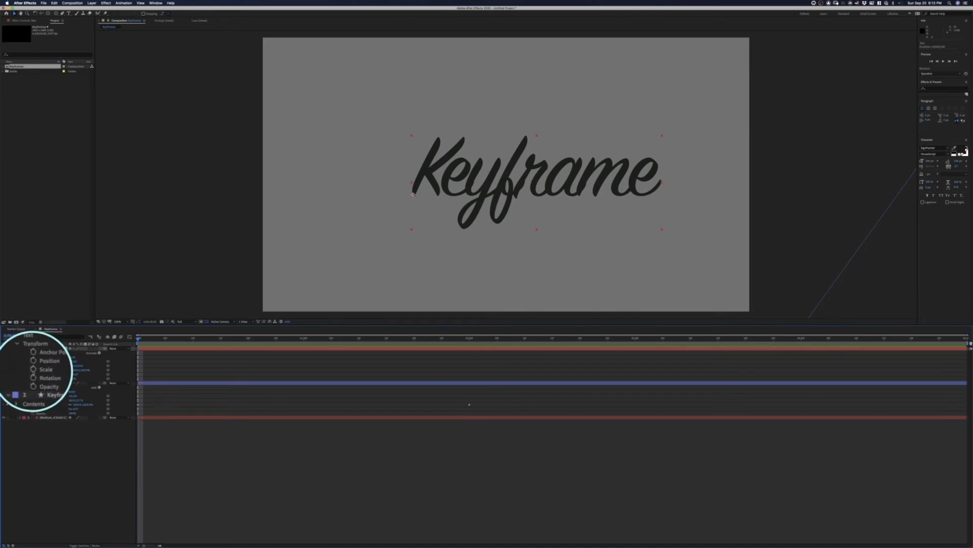
pyautogui.click(32, 369)
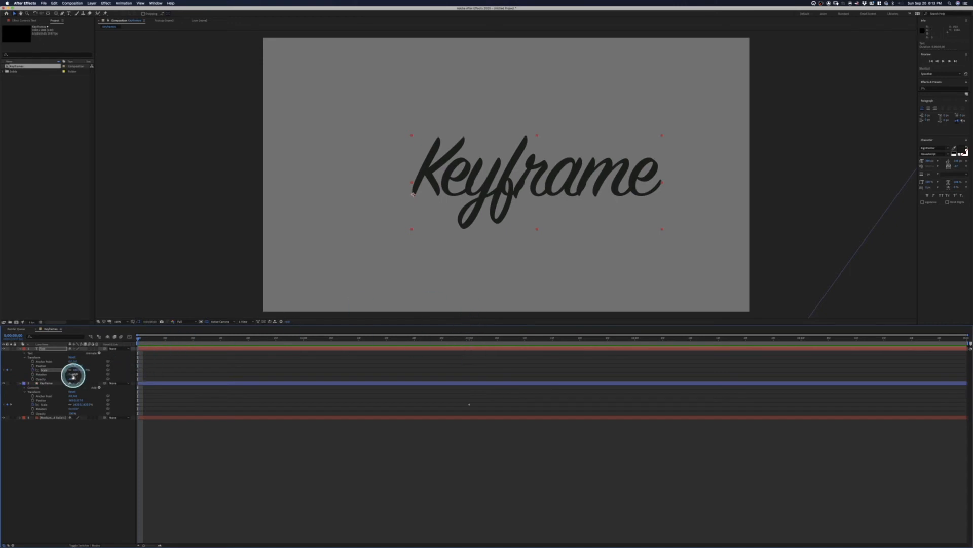
pyautogui.click(33, 375)
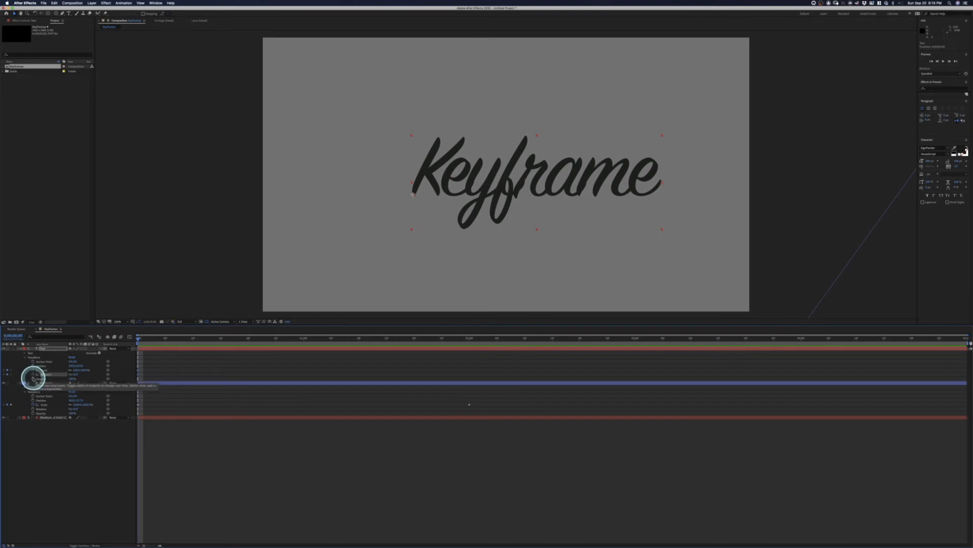
pyautogui.click(33, 379)
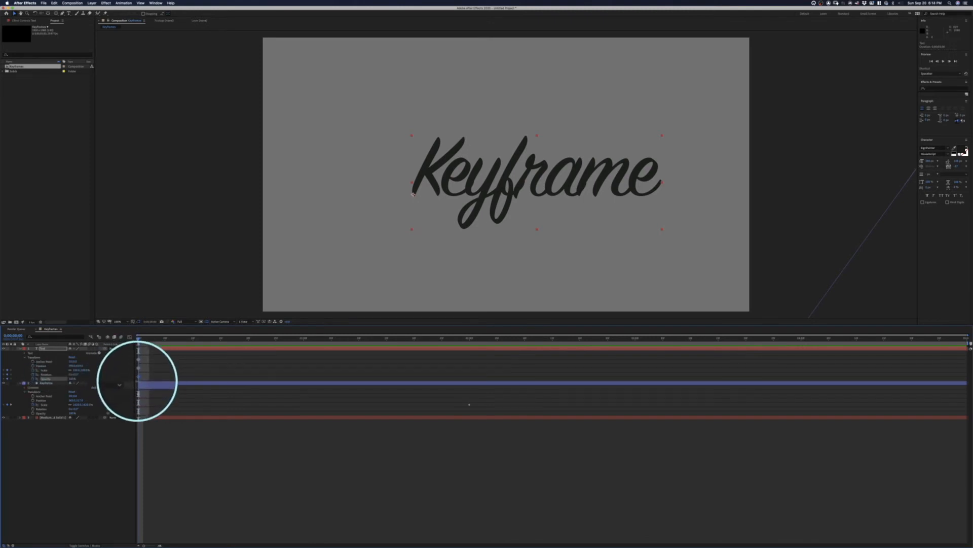
pyautogui.moveTo(154, 338); pyautogui.dragTo(133, 354)
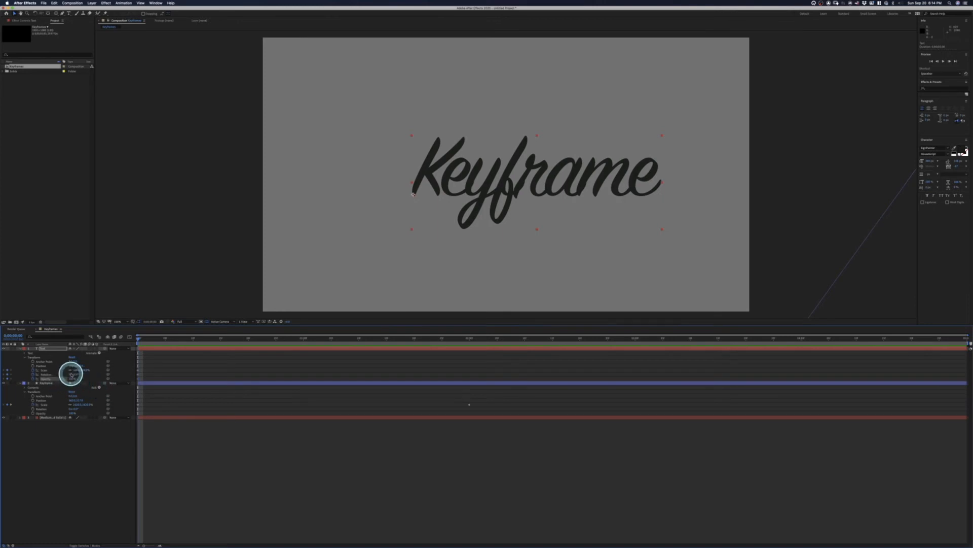
# Step: At the composition start, rotate the text about 90° counterclockwise and set its Opacity to 0%
pyautogui.moveTo(73, 375)
pyautogui.mouseDown()
pyautogui.moveTo(51, 374)
pyautogui.moveTo(69, 372)
pyautogui.mouseUp()
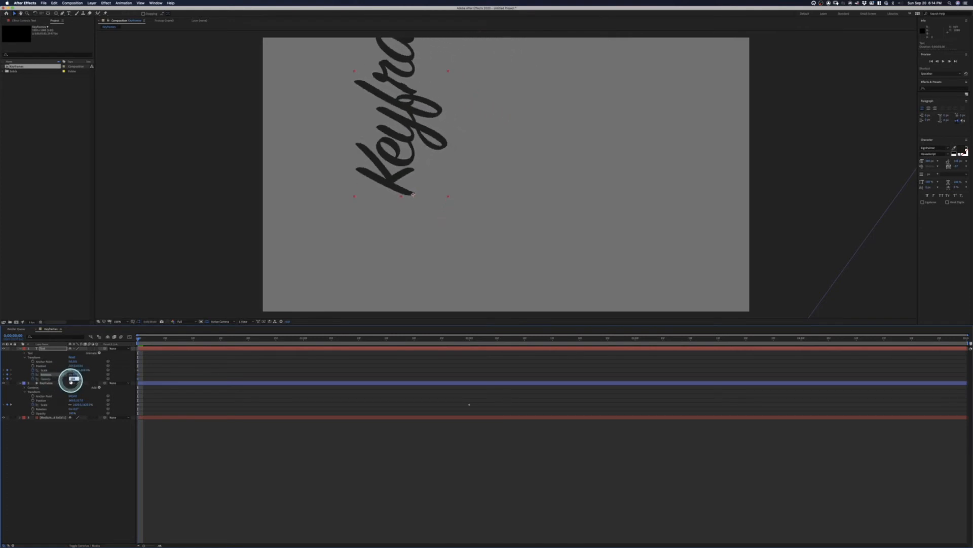
pyautogui.write('0')
pyautogui.press('Return')
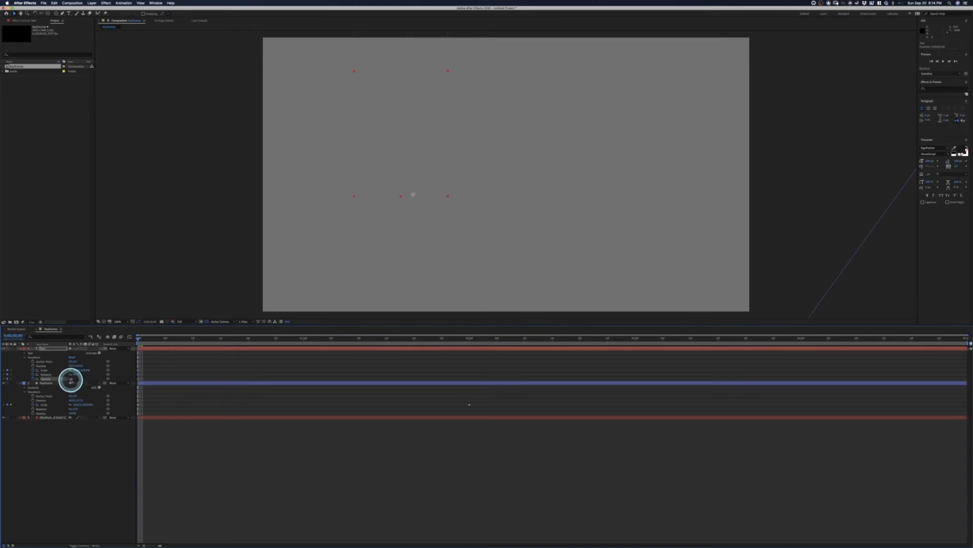
# Step: Add an Opacity keyframe of 100% for the Text layer at 1 second
pyautogui.moveTo(138, 340); pyautogui.dragTo(302, 347)
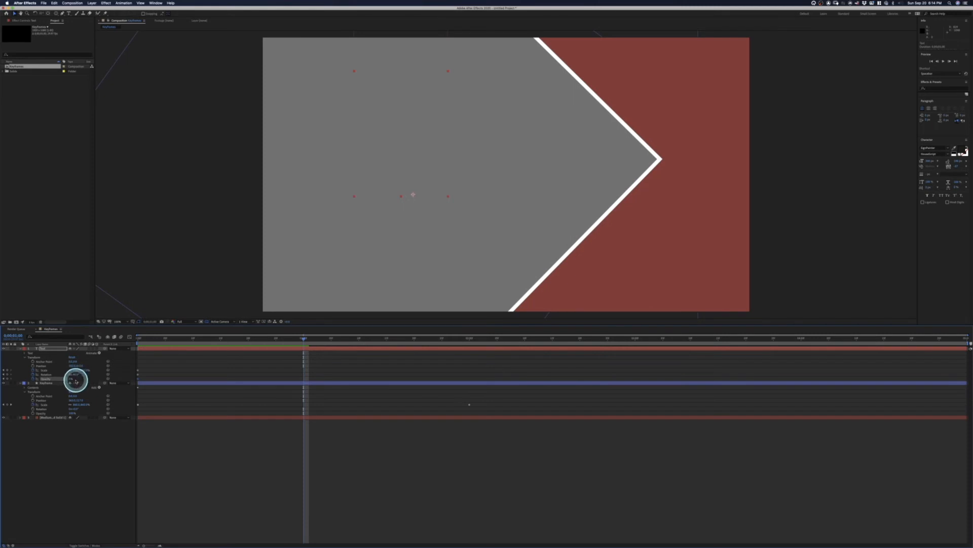
pyautogui.click(71, 379)
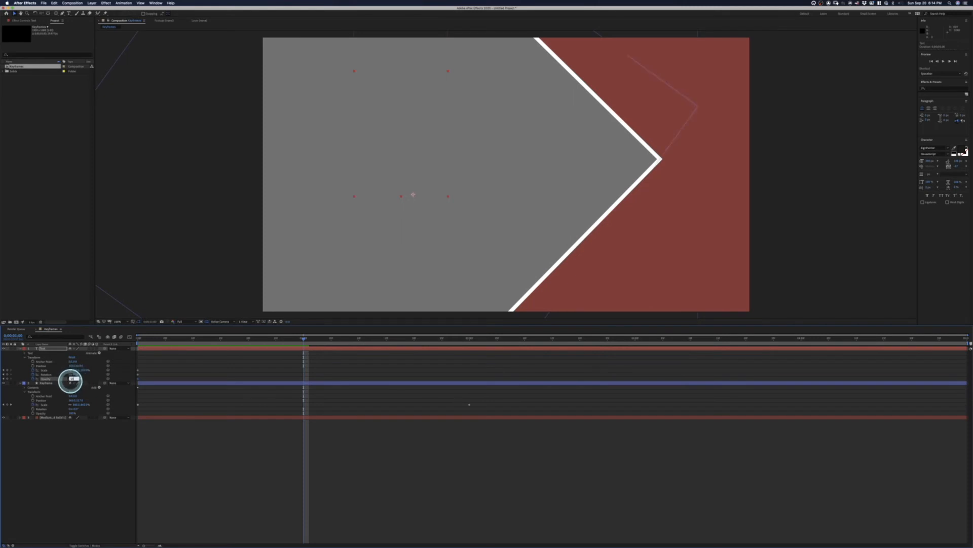
pyautogui.write('100')
pyautogui.press('Return')
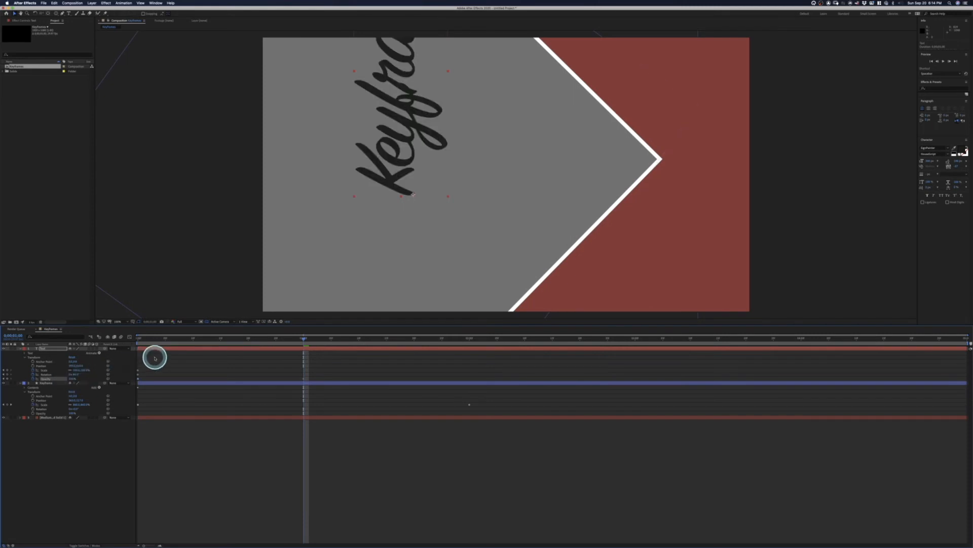
# Step: Set the Text layer's Rotation to 0° at 2 seconds and preview the composition
pyautogui.moveTo(330, 337); pyautogui.dragTo(470, 348)
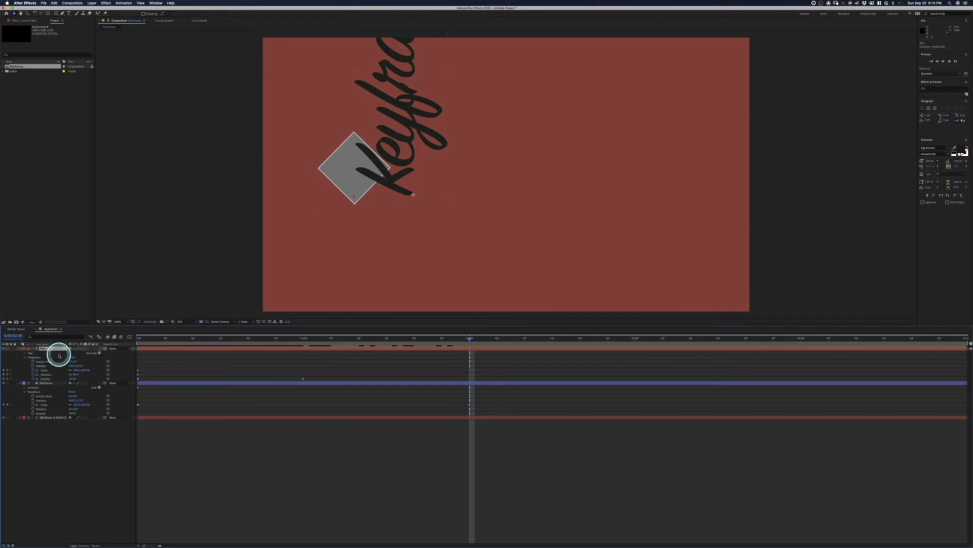
pyautogui.click(76, 375)
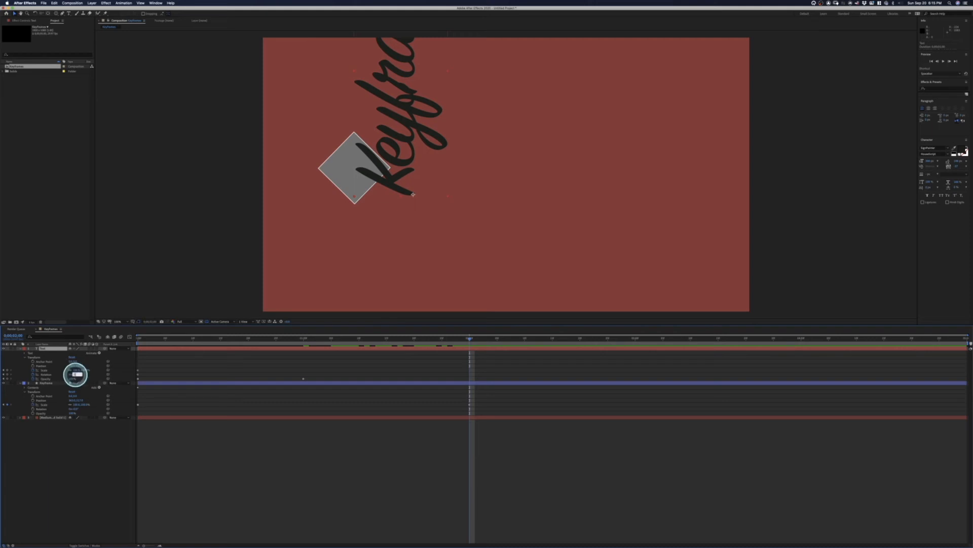
pyautogui.write('0')
pyautogui.press('Return')
pyautogui.press('space')
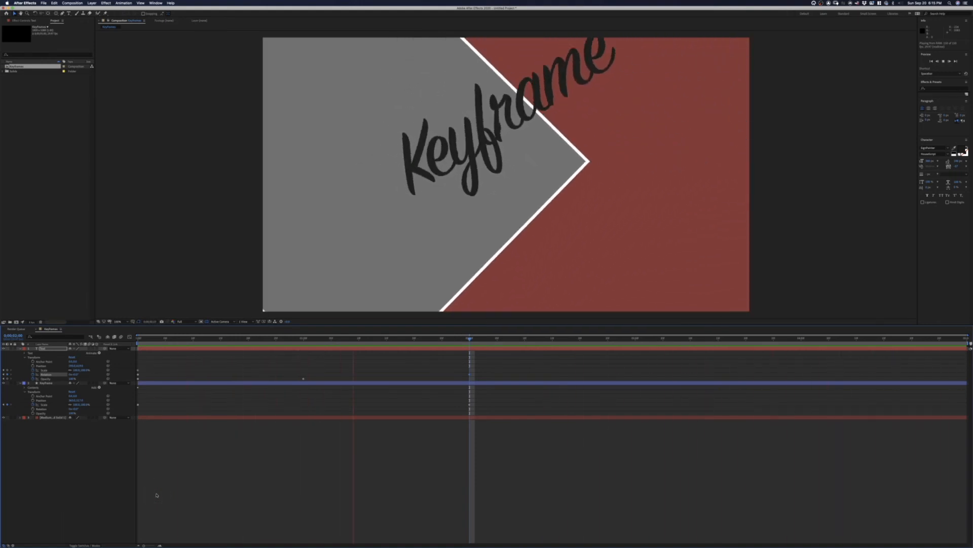
pyautogui.click(157, 495)
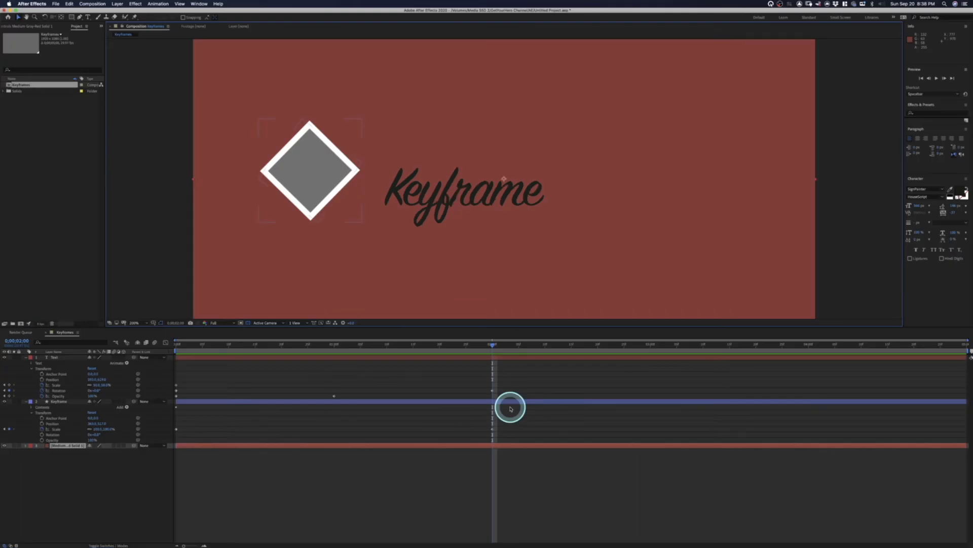
# Step: Scrub back and forth through the animation to examine the motion leading up to the keyframes at 2 seconds
pyautogui.moveTo(488, 341); pyautogui.dragTo(496, 360)
pyautogui.moveTo(488, 361); pyautogui.dragTo(345, 355)
pyautogui.moveTo(285, 361); pyautogui.dragTo(351, 380)
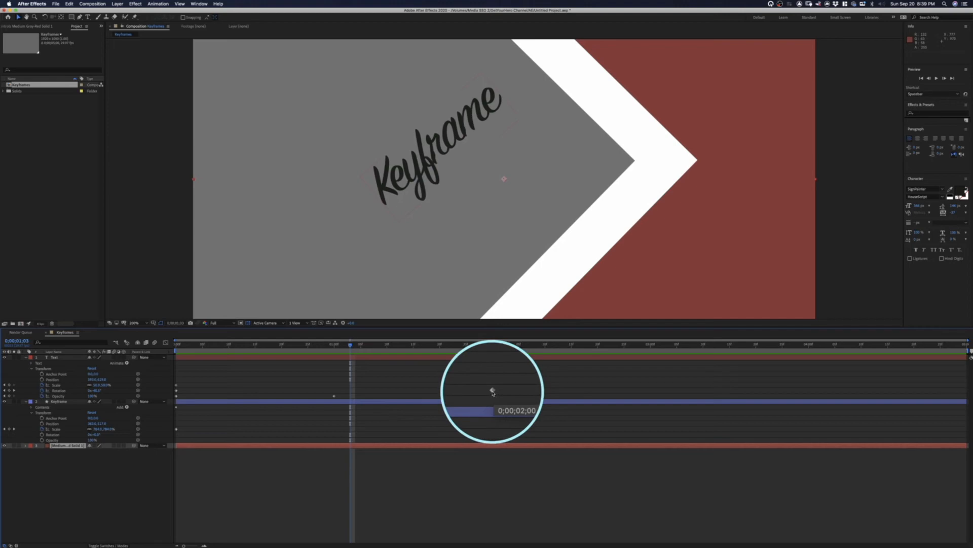
pyautogui.click(493, 390)
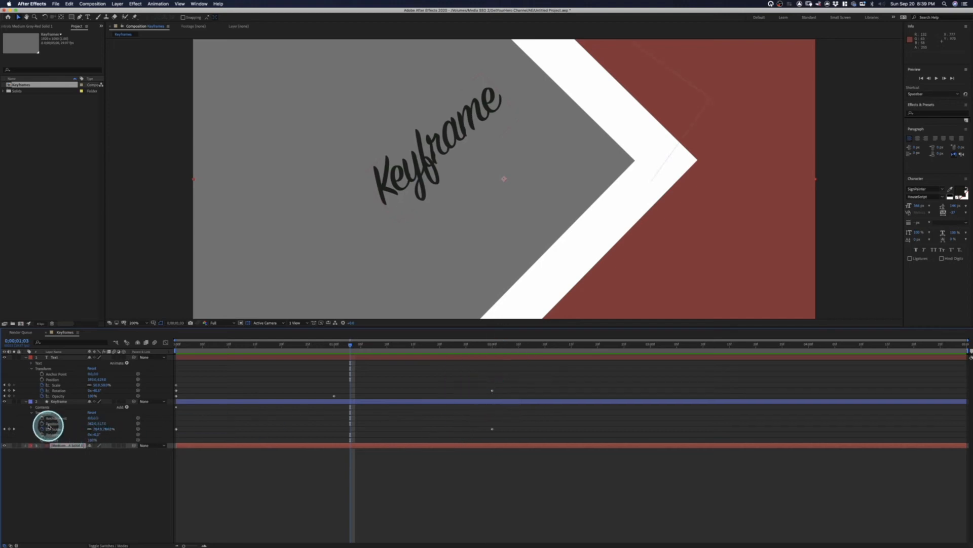
# Step: Apply Easy Ease to the diamond layer's Scale keyframe at 2 seconds and preview the animation
pyautogui.click(50, 401)
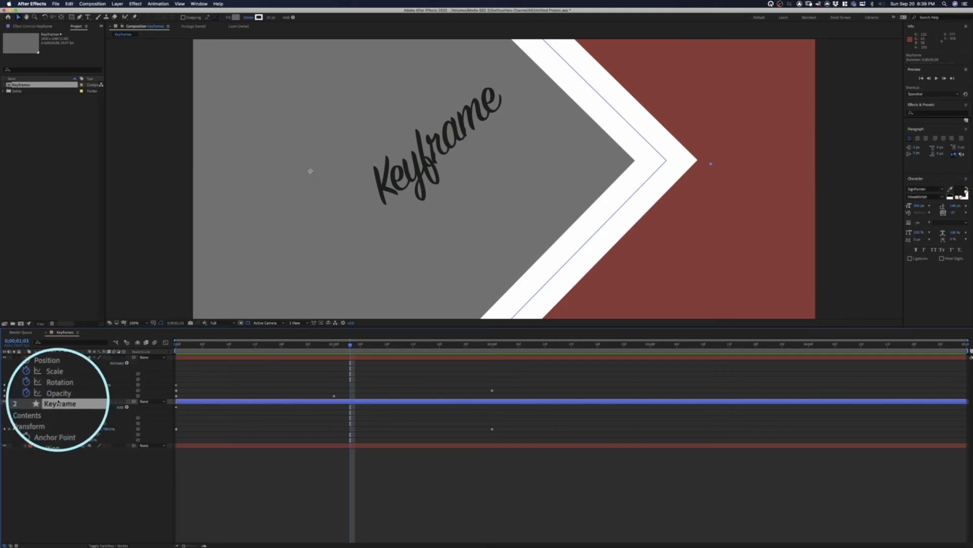
pyautogui.click(492, 428)
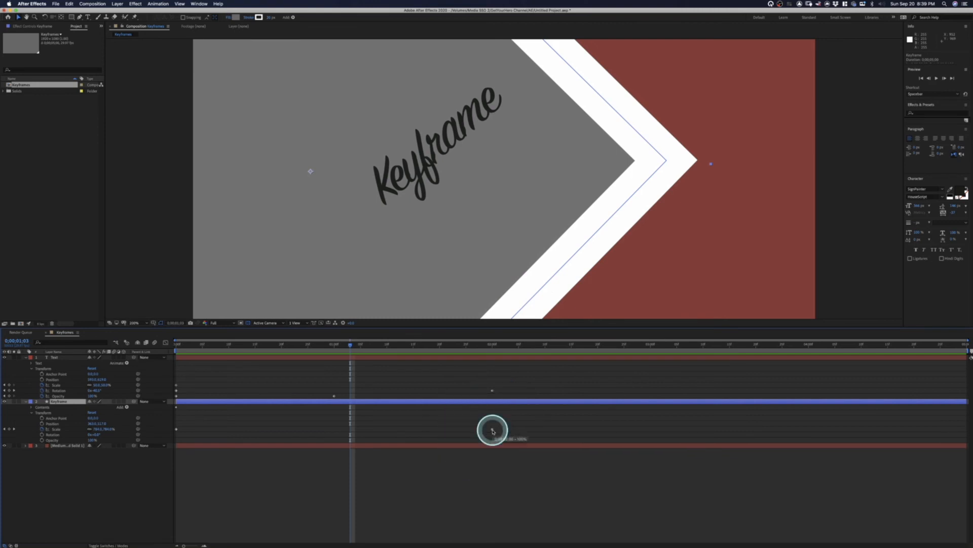
pyautogui.rightClick(492, 430)
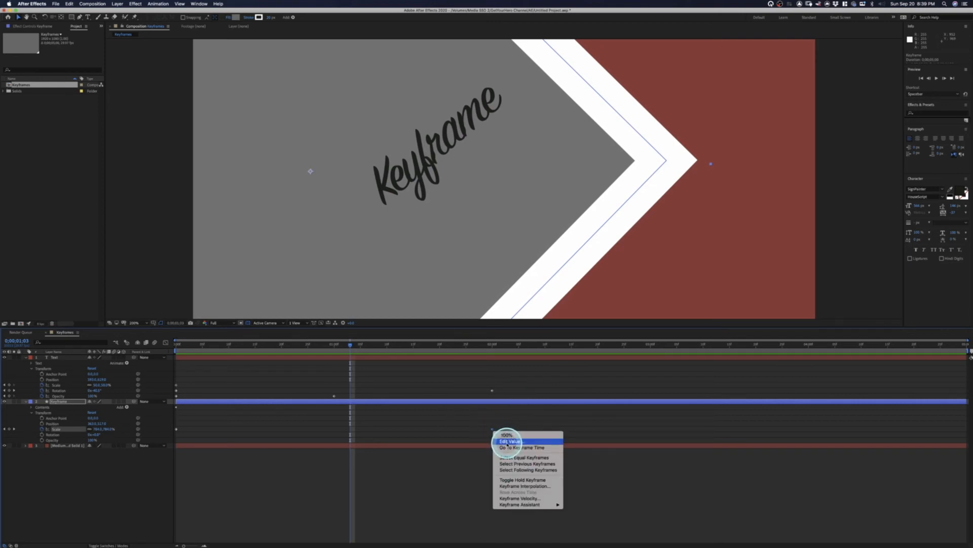
pyautogui.moveTo(537, 504)
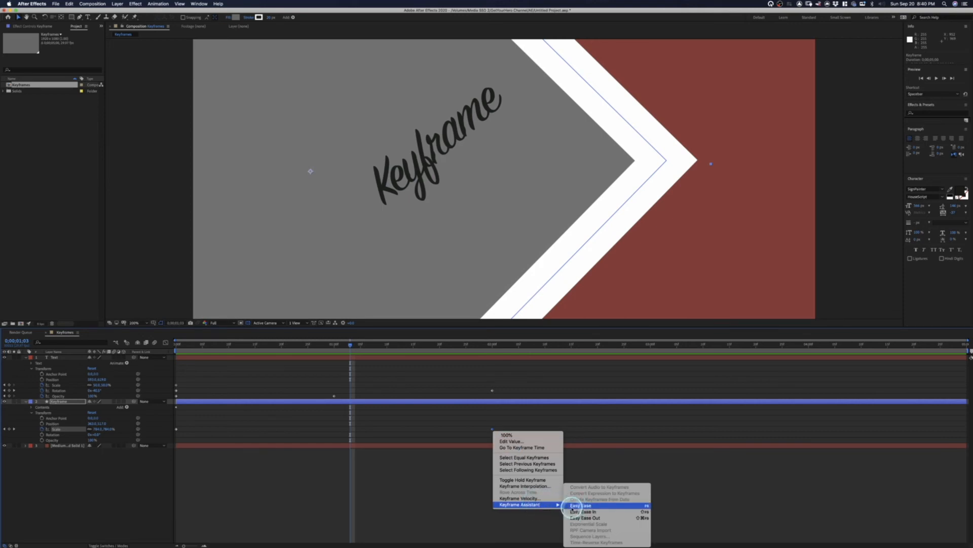
pyautogui.click(573, 508)
pyautogui.click(493, 430)
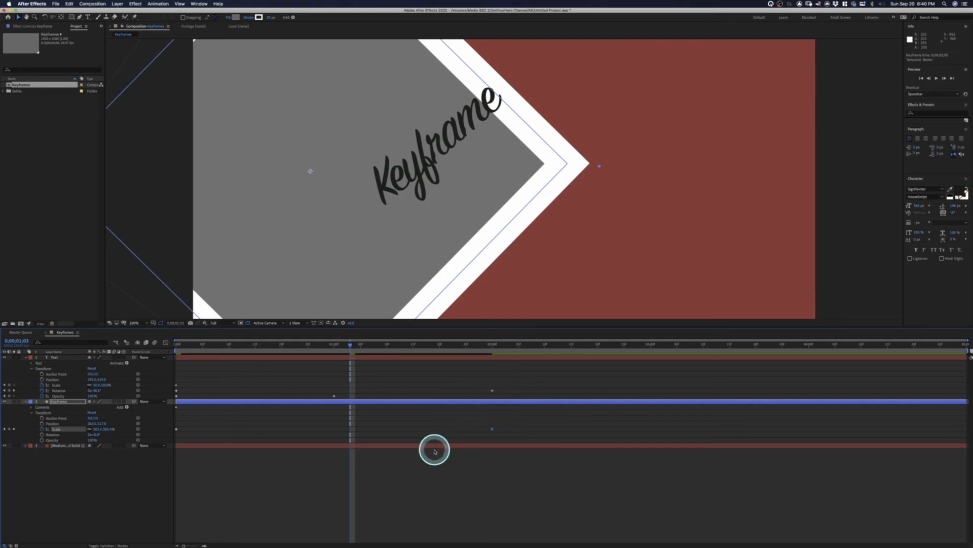
pyautogui.press('space')
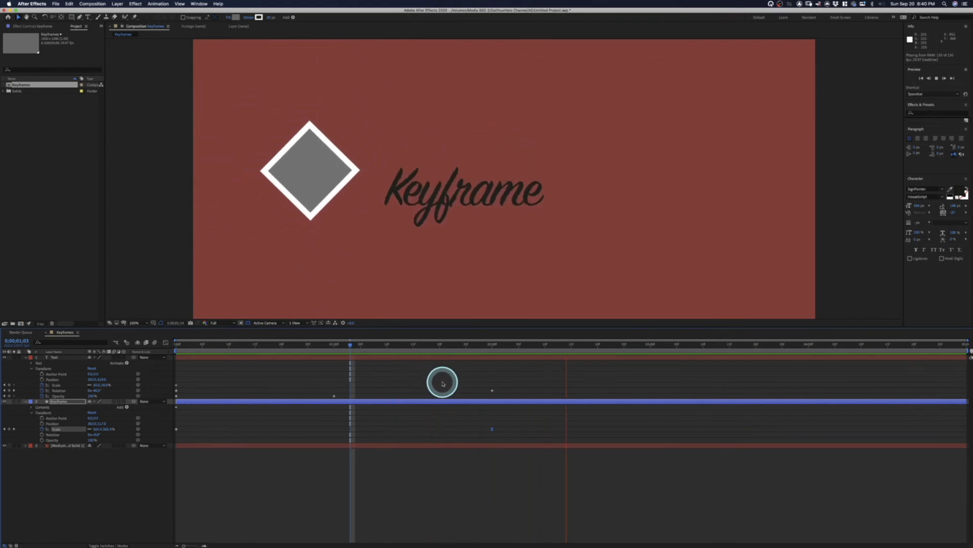
# Step: Apply Easy Ease to the Text layer's Rotation keyframe at 2 seconds and preview the animation
pyautogui.moveTo(354, 347); pyautogui.dragTo(500, 404)
pyautogui.click(320, 374)
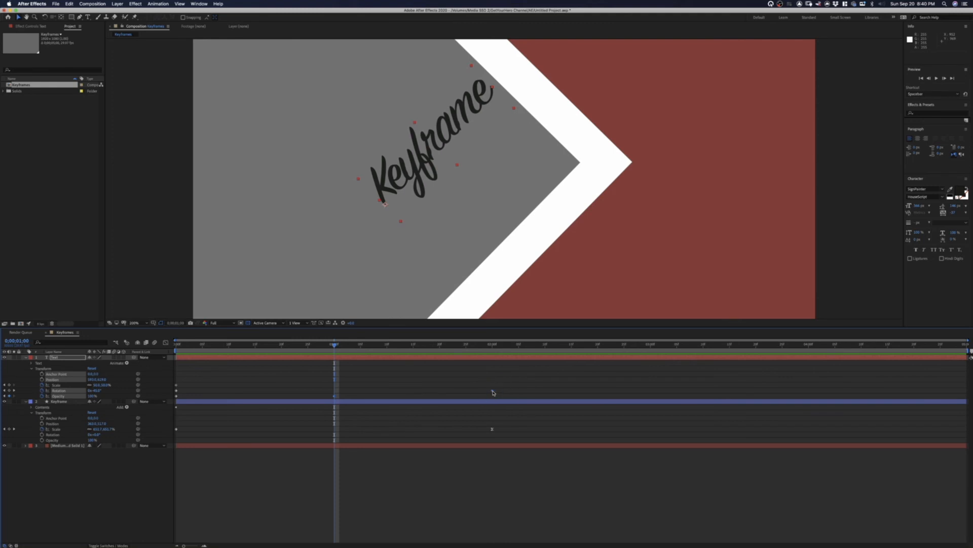
pyautogui.rightClick(493, 392)
pyautogui.click(511, 466)
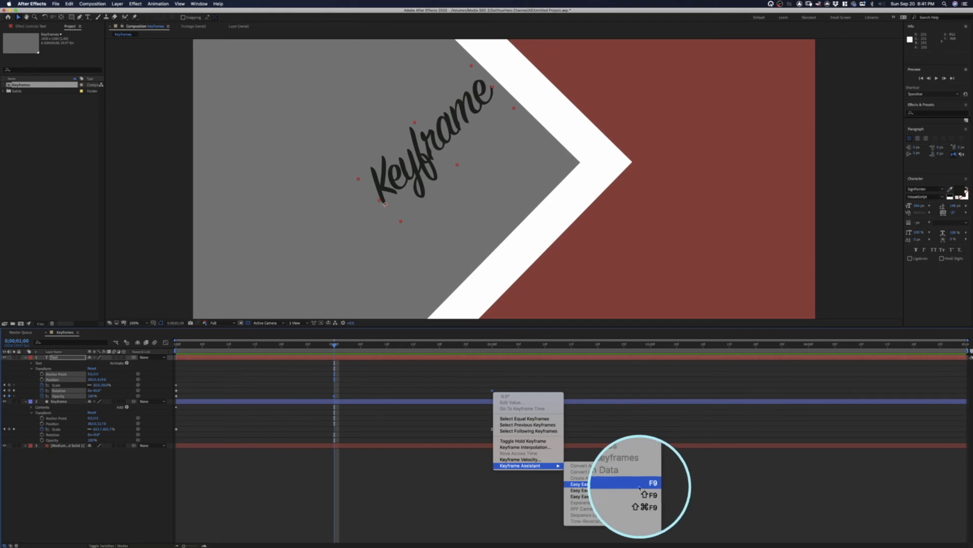
pyautogui.click(573, 486)
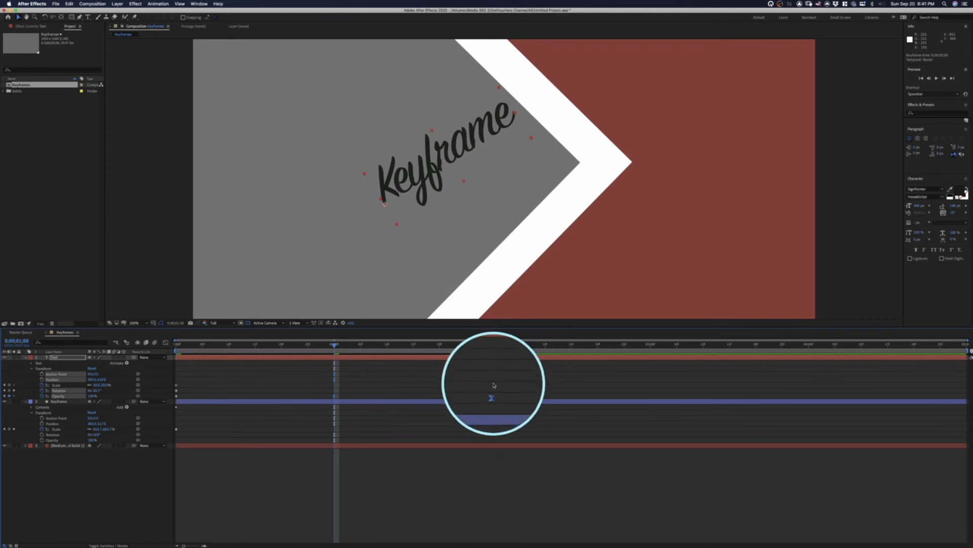
pyautogui.press('space')
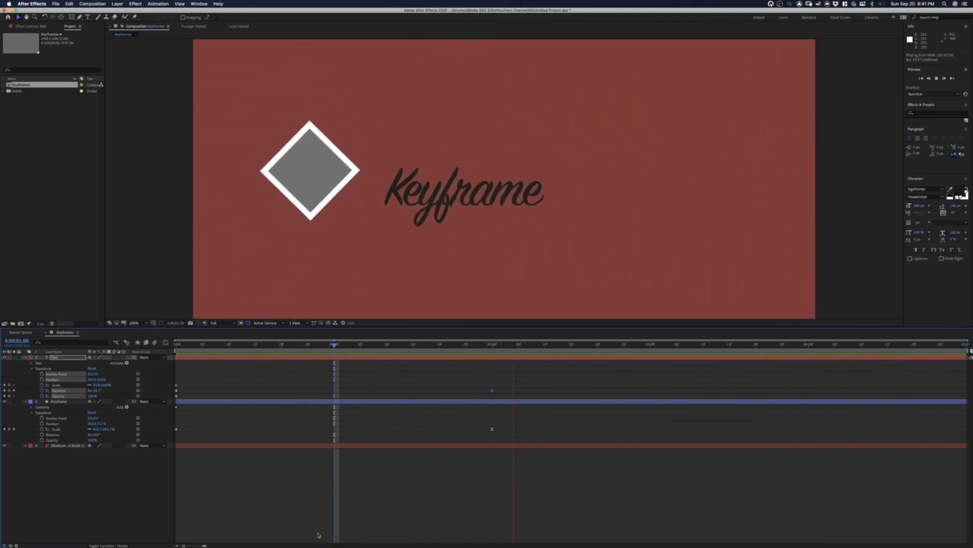
pyautogui.click(355, 511)
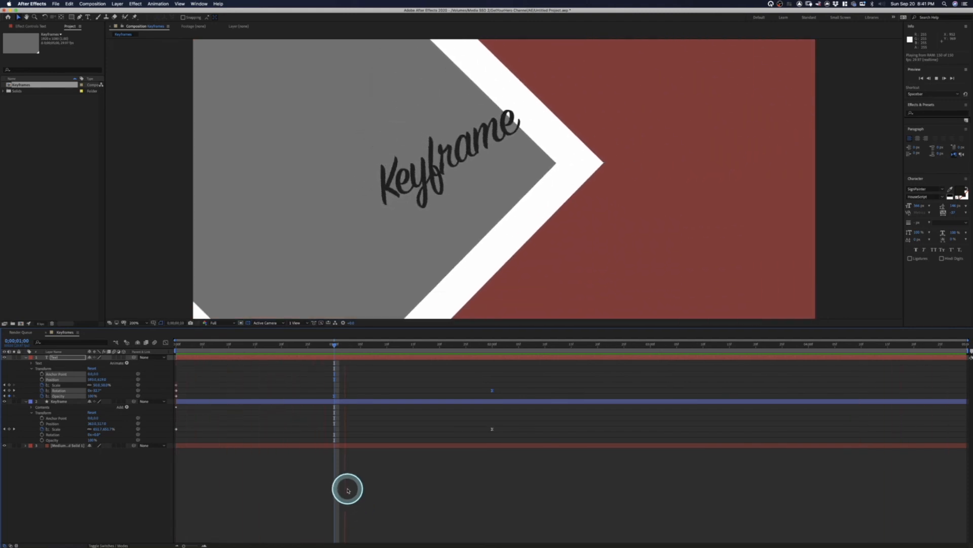
pyautogui.press('space')
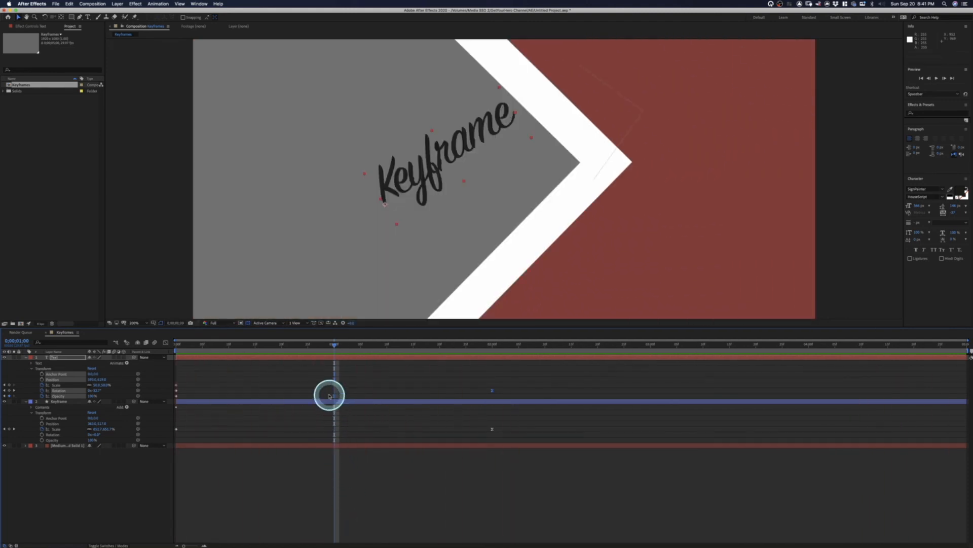
# Step: Apply Easy Ease to the Text layer's Opacity keyframe at 1 second and return to the composition's start
pyautogui.click(338, 346)
pyautogui.click(338, 502)
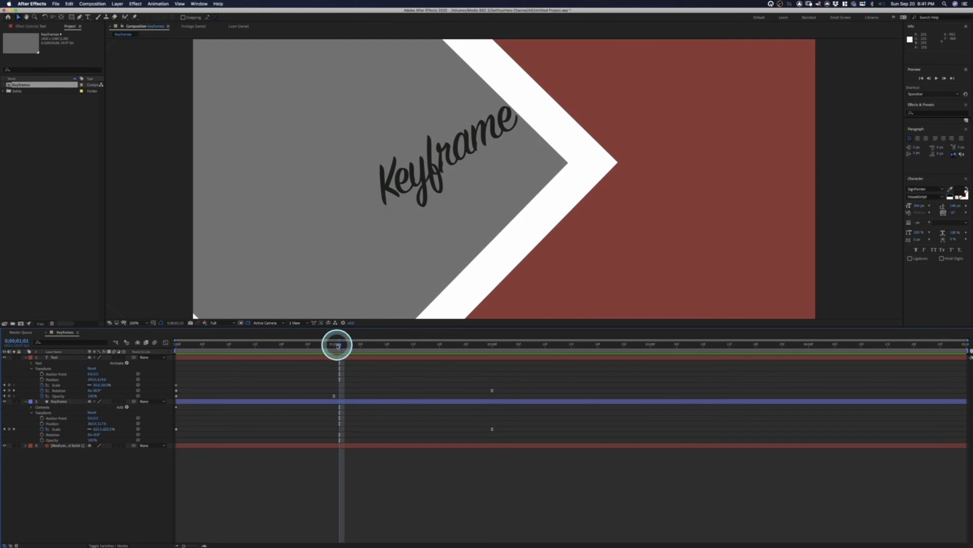
pyautogui.moveTo(337, 341); pyautogui.dragTo(176, 348)
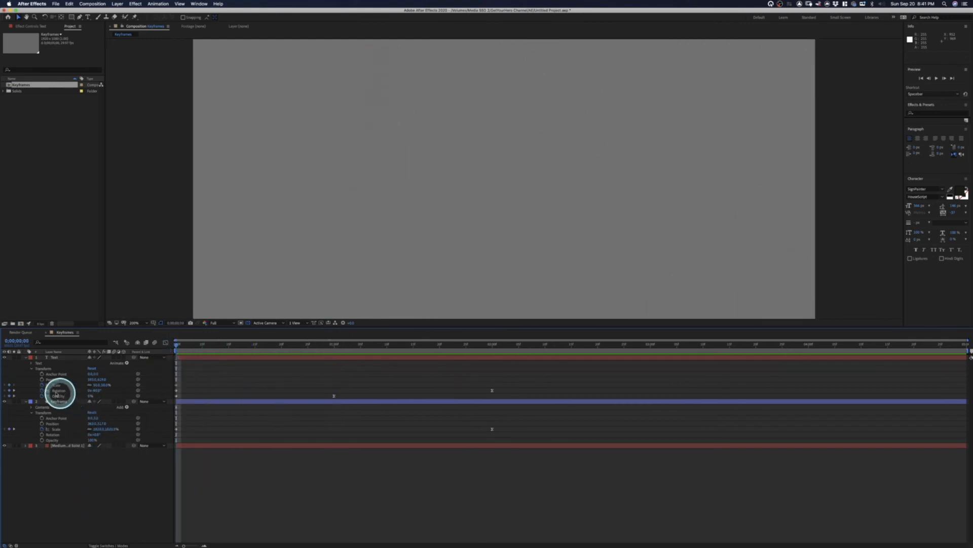
# Step: Set the Text layer's Scale to 110% at the composition's last frame, 0;00;04;29
pyautogui.click(53, 390)
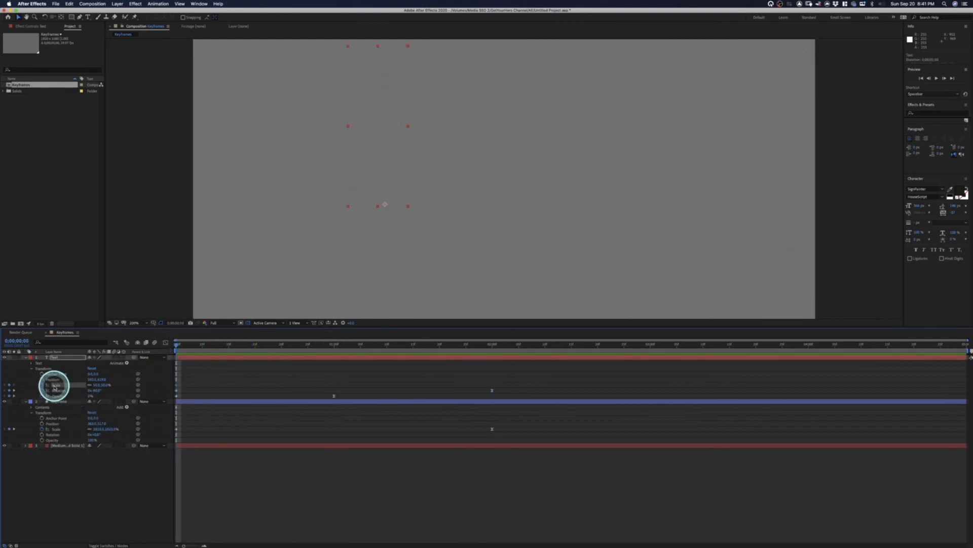
pyautogui.press('space')
pyautogui.press('space')
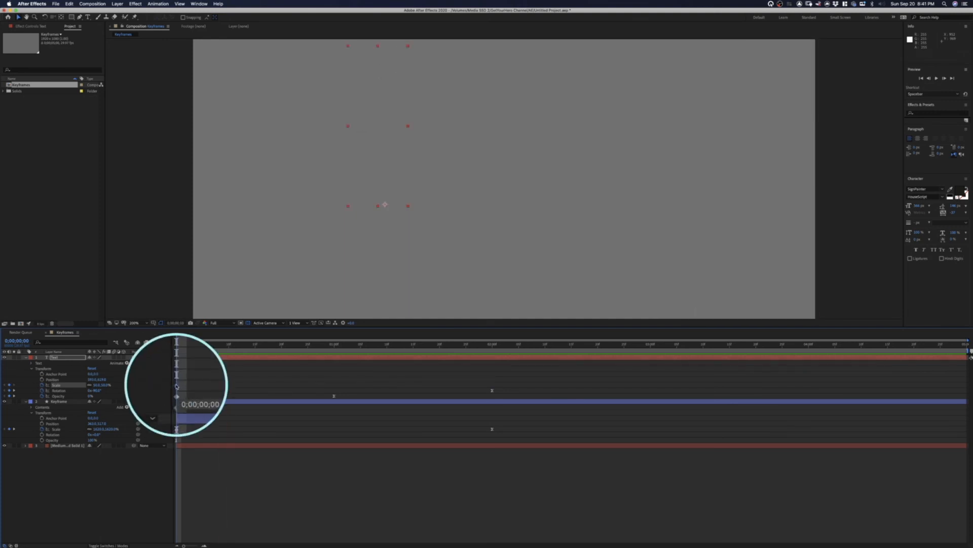
pyautogui.click(408, 344)
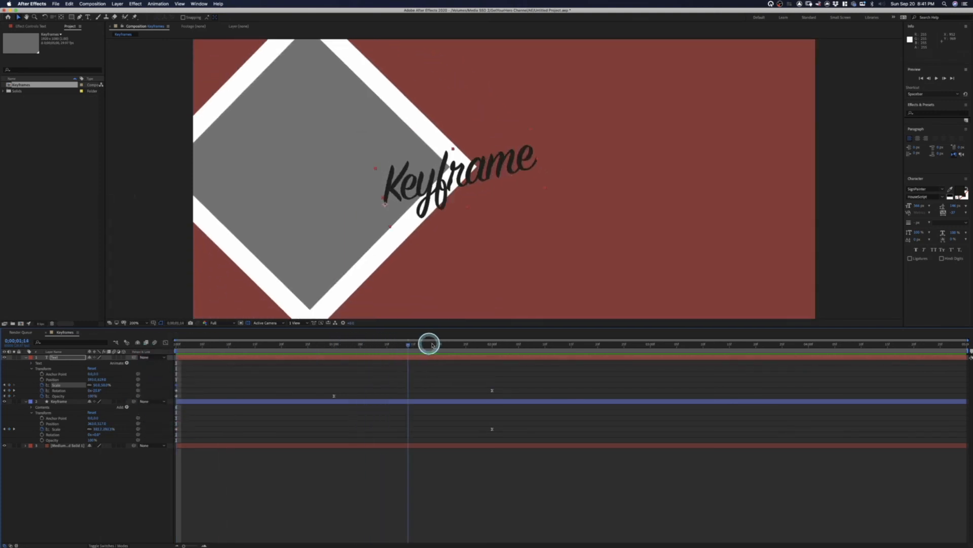
pyautogui.click(519, 345)
pyautogui.moveTo(554, 356); pyautogui.dragTo(967, 396)
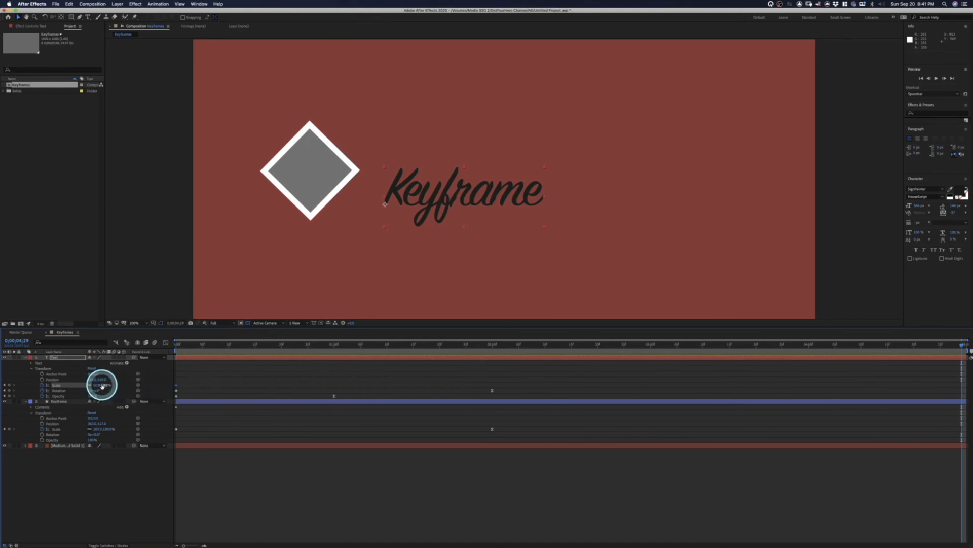
pyautogui.moveTo(102, 385); pyautogui.dragTo(124, 388)
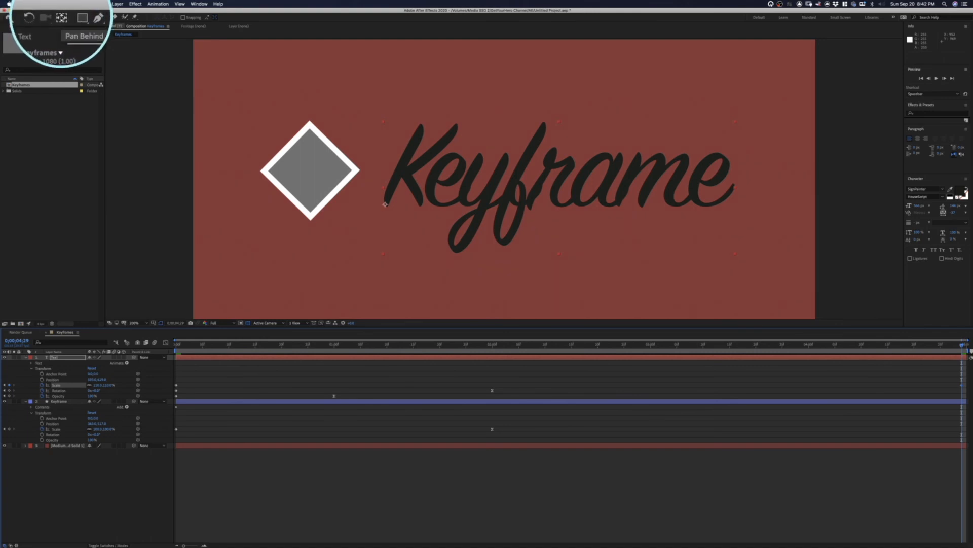
# Step: Apply Easy Ease to the Text layer's Scale keyframe at the last frame and preview the animation
pyautogui.rightClick(962, 386)
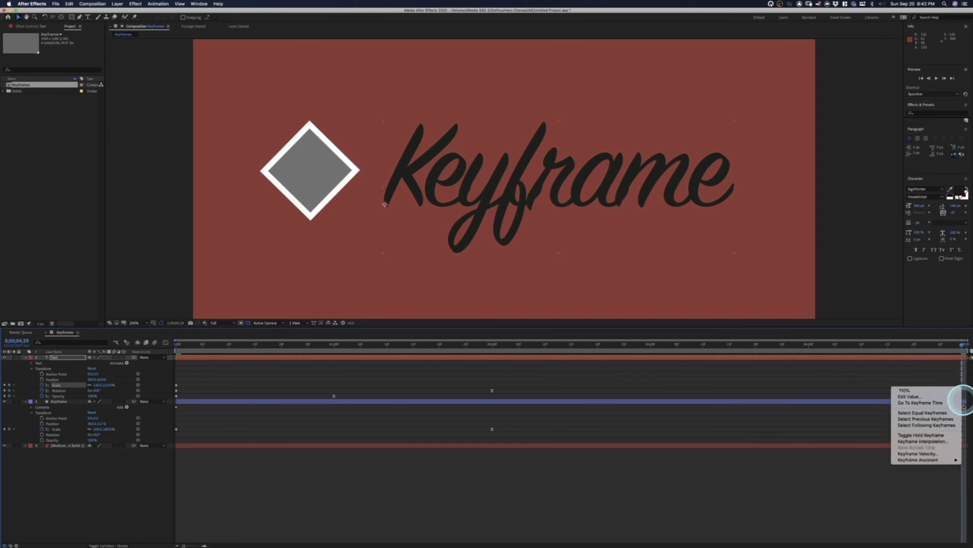
pyautogui.moveTo(946, 459)
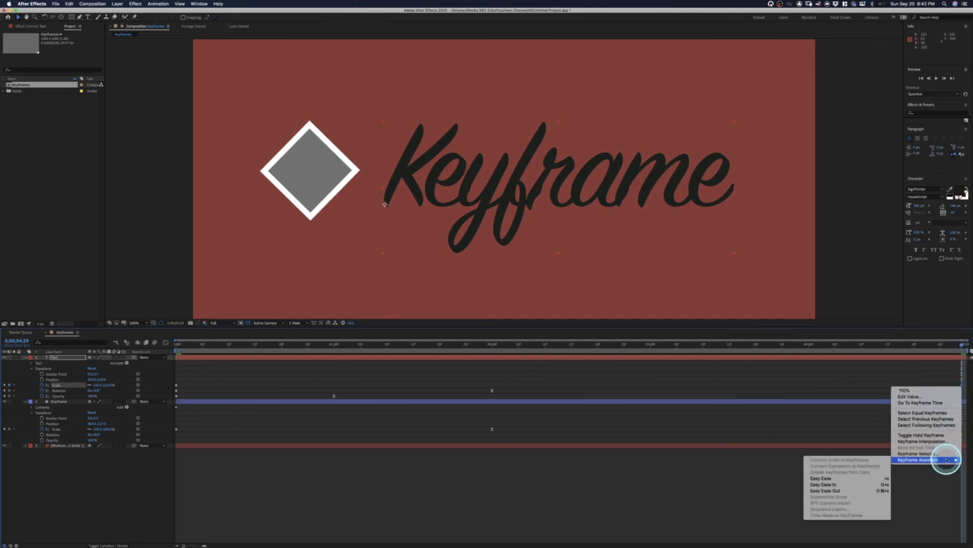
pyautogui.click(848, 480)
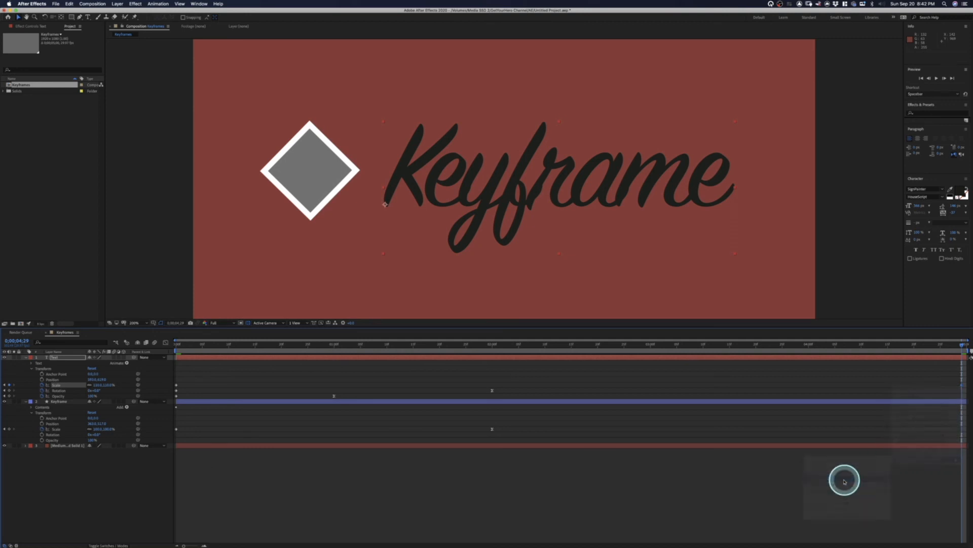
pyautogui.press('space')
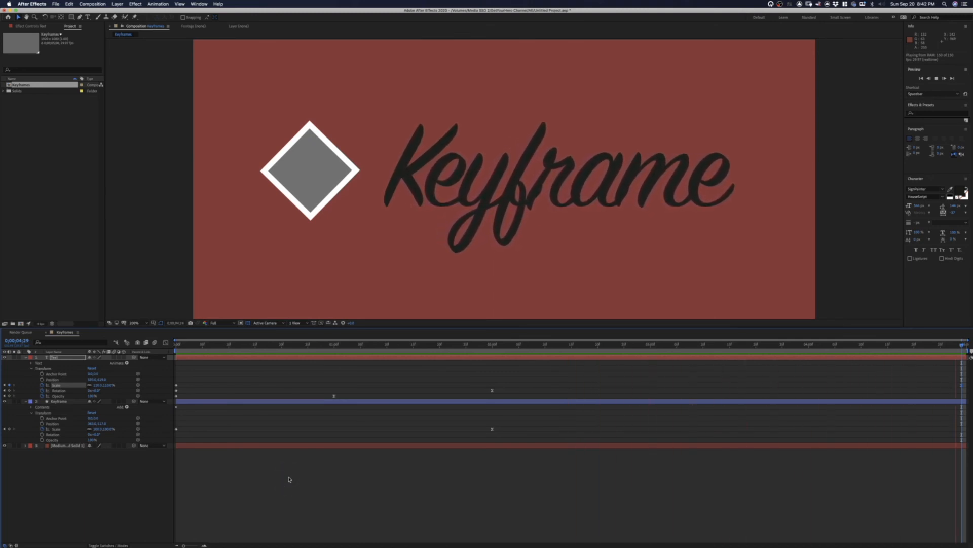
pyautogui.press('space')
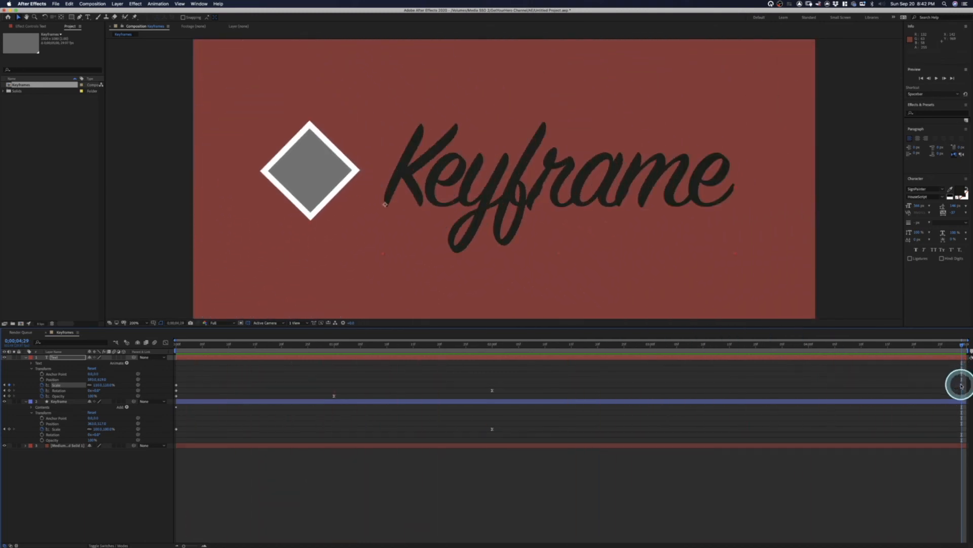
# Step: Move the Text layer's final Scale keyframe to 4 seconds and preview the animation
pyautogui.click(962, 385)
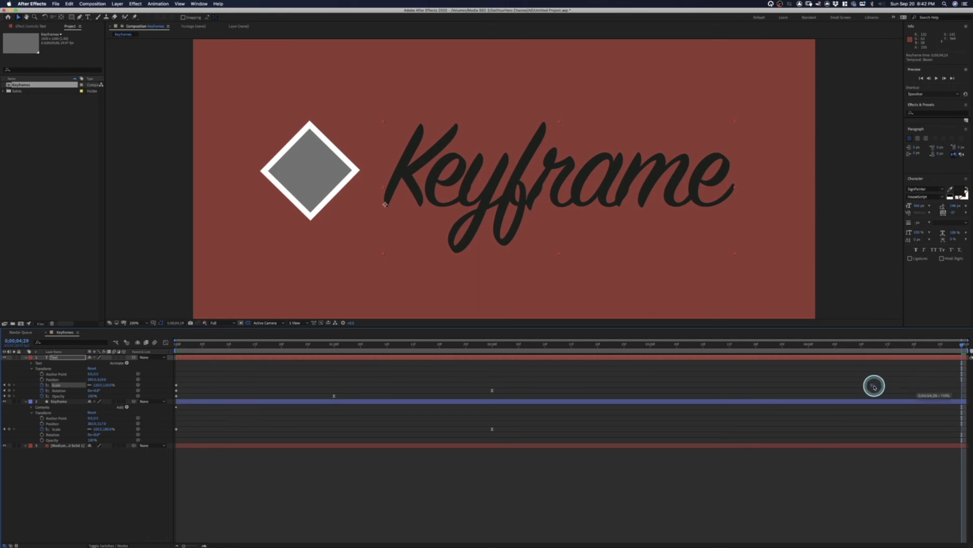
pyautogui.moveTo(809, 387); pyautogui.dragTo(809, 387)
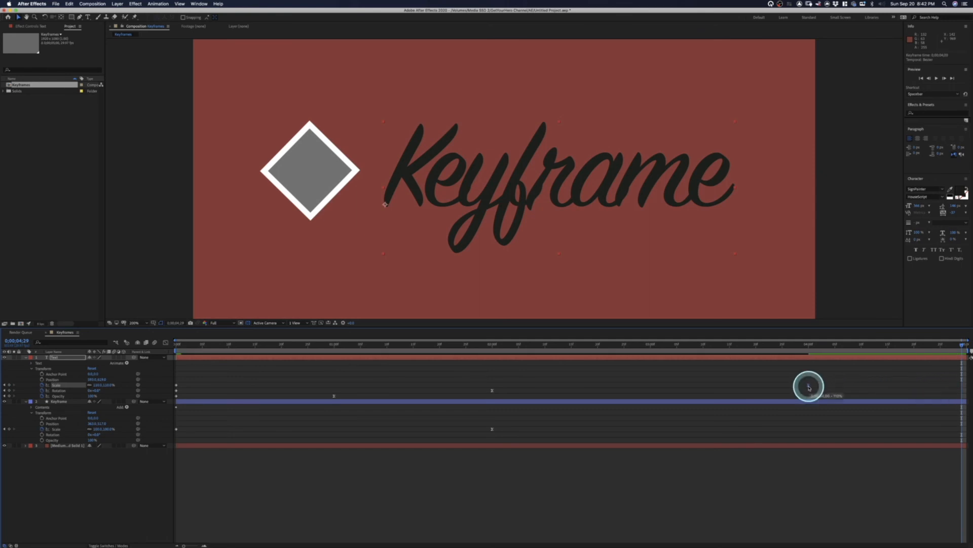
pyautogui.press('space')
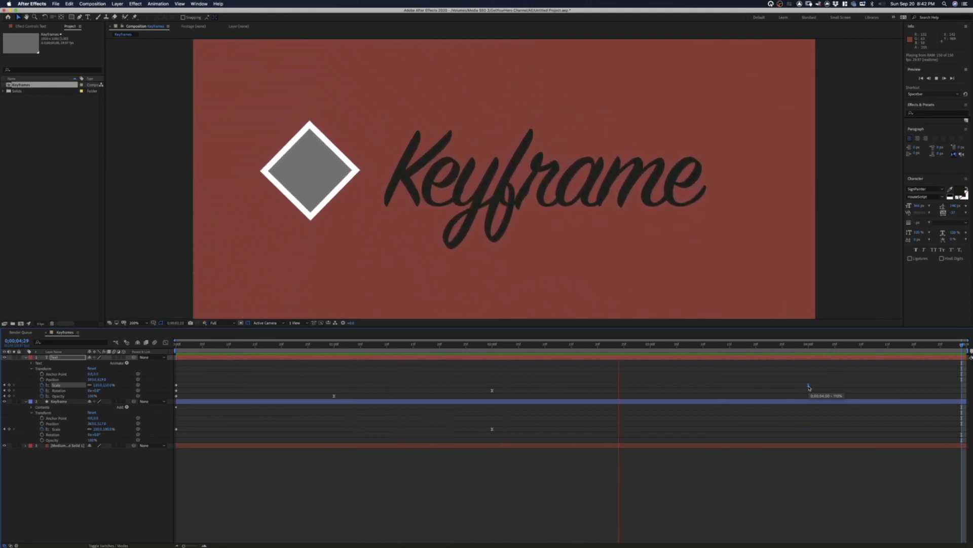
pyautogui.click(809, 387)
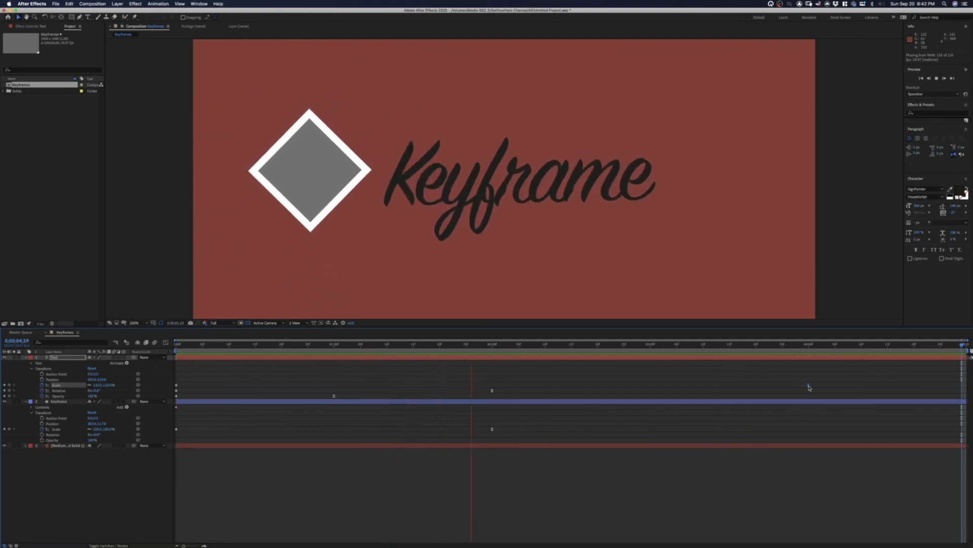
pyautogui.click(809, 387)
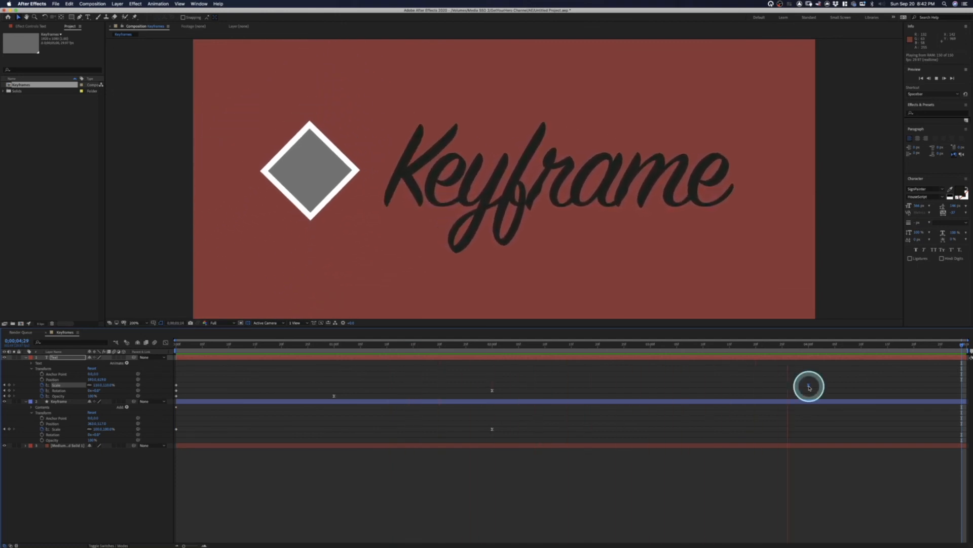
pyautogui.click(779, 414)
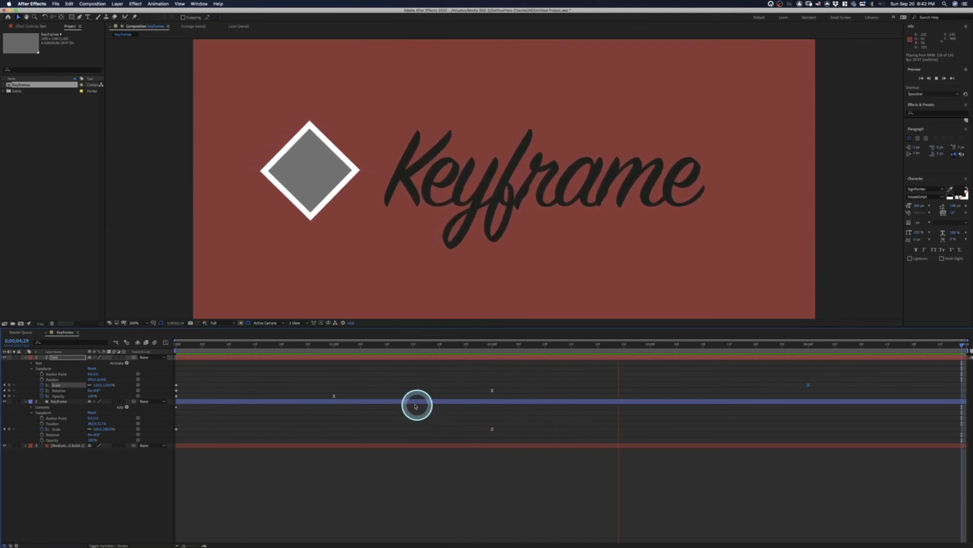
pyautogui.press('space')
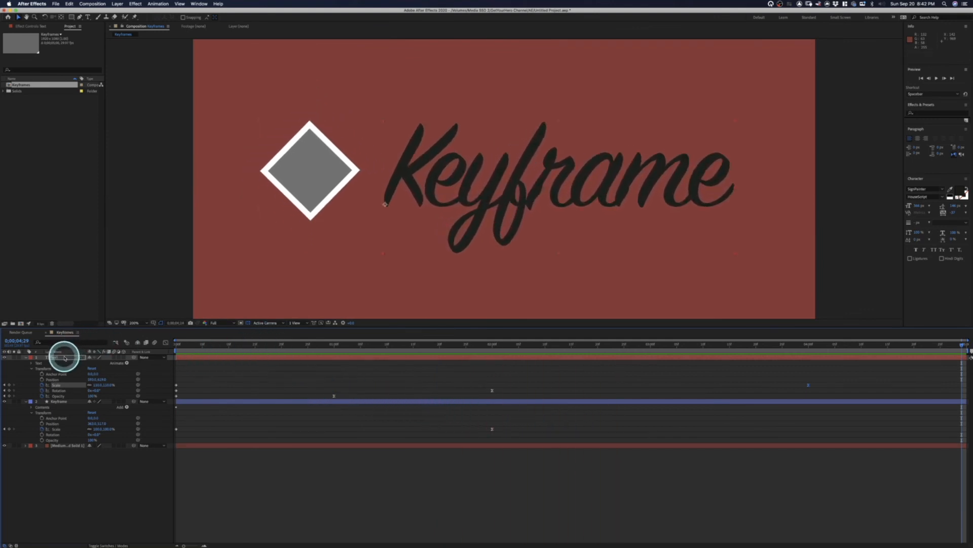
# Step: Select the diamond's Keyframe layer and return to the first frame of the composition
pyautogui.click(57, 401)
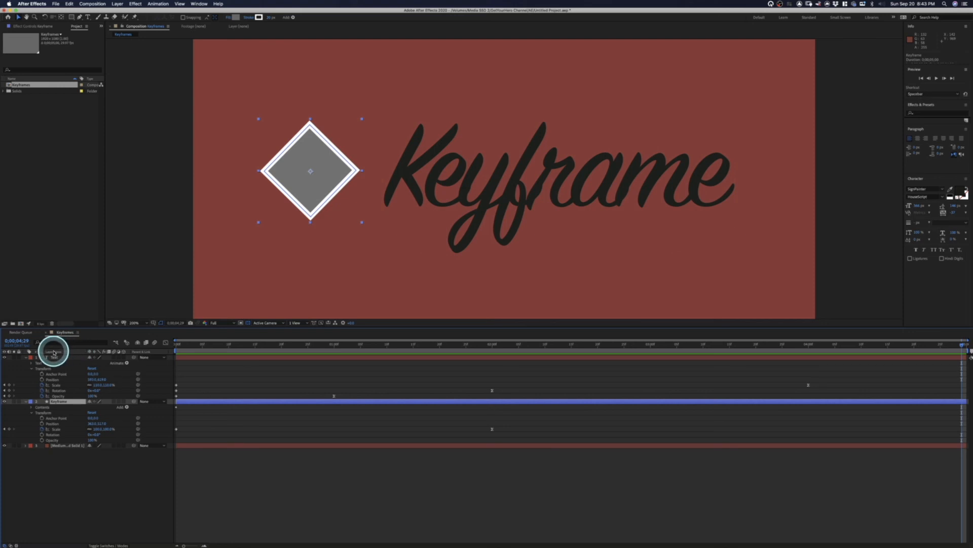
pyautogui.press('Home')
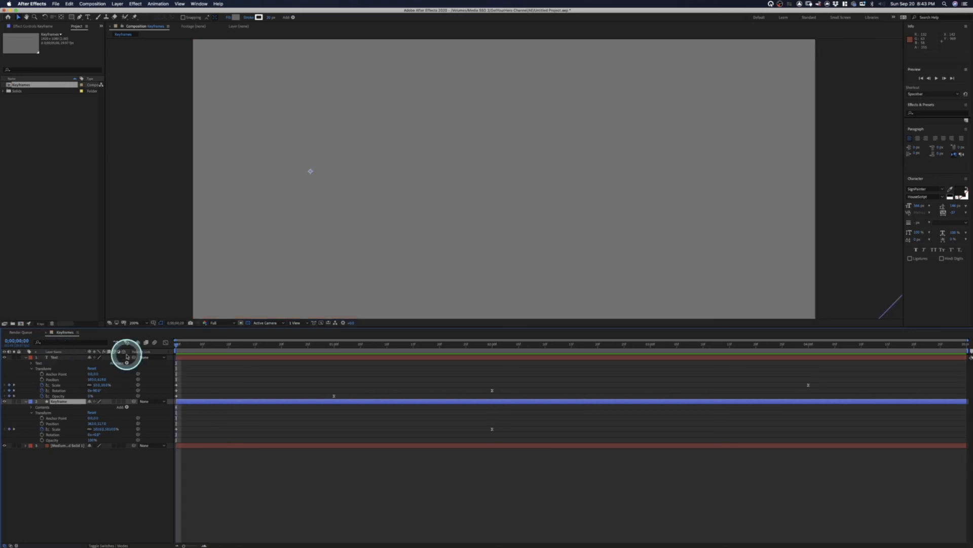